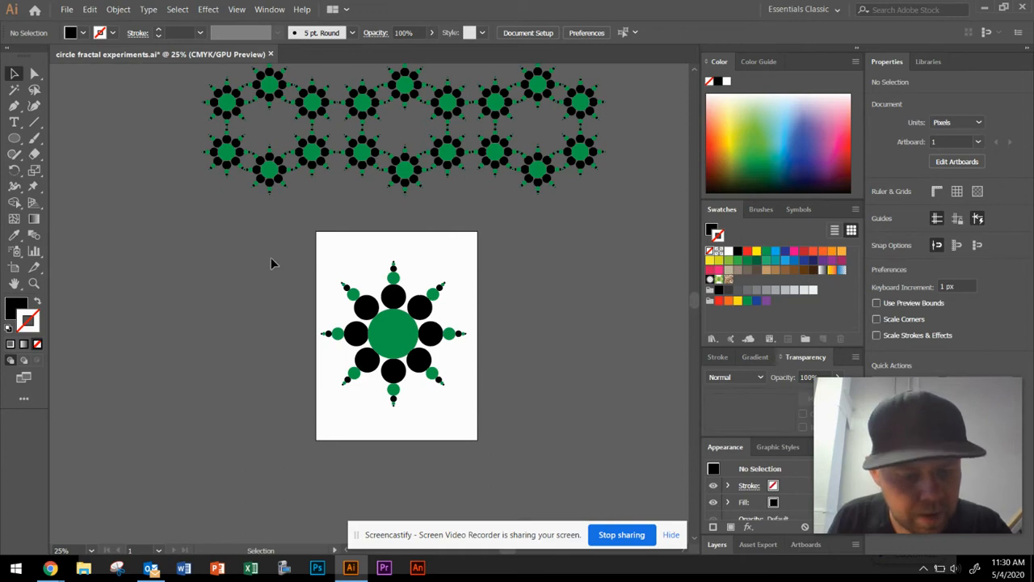
Examine the circle fractal on the artboard, following its upper arm from the large green center circle out to the smallest circles.
scroll(537, 293, "up", 1)
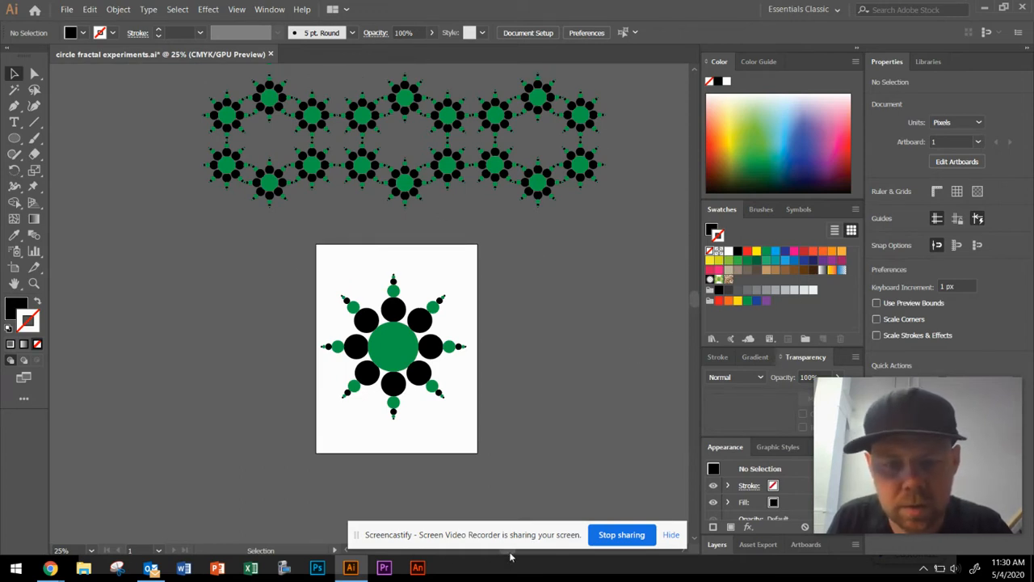
left_click_drag(510, 556, 506, 556)
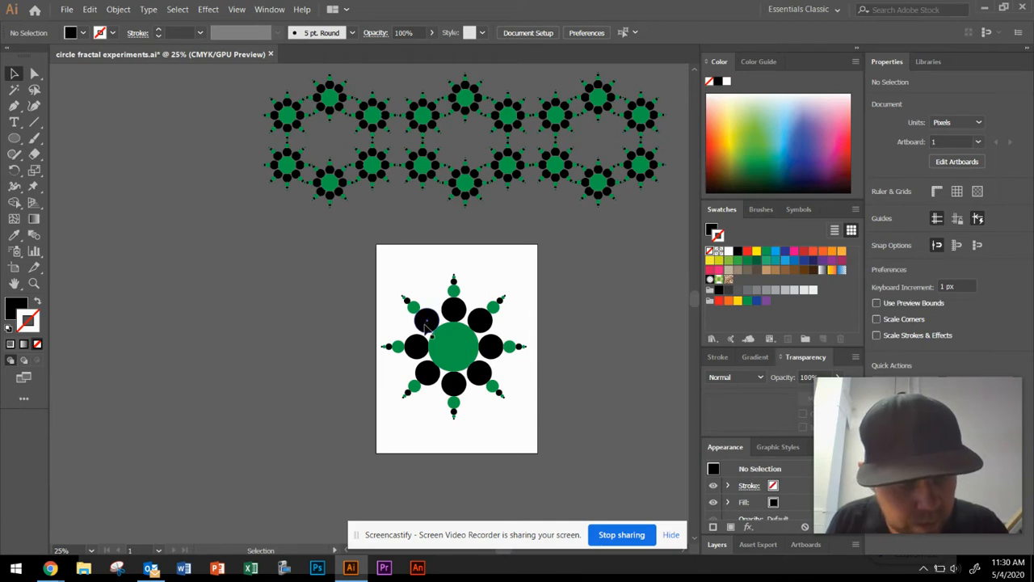
scroll(435, 322, "up", 1)
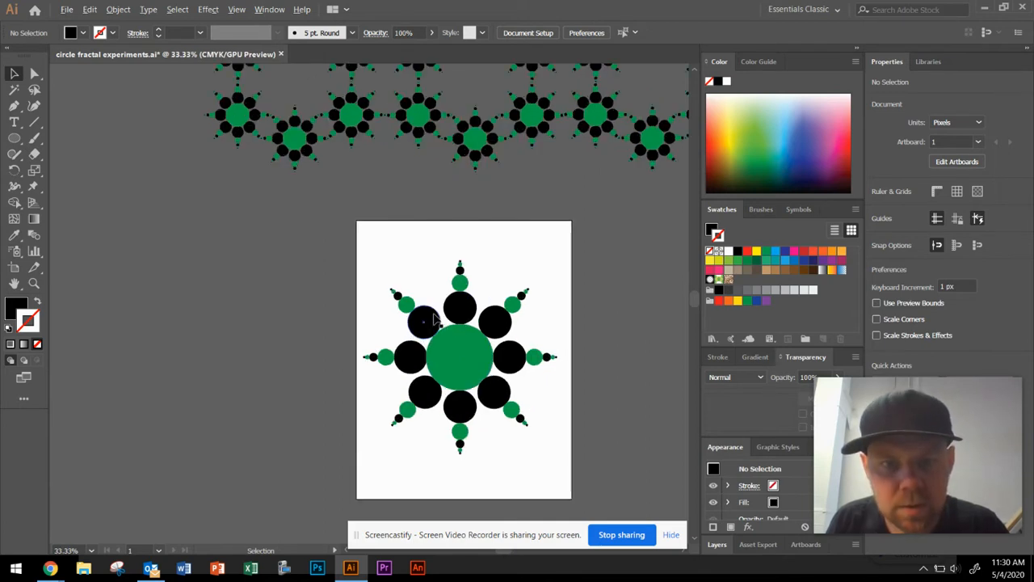
scroll(457, 312, "up", 1)
scroll(453, 292, "up", 2)
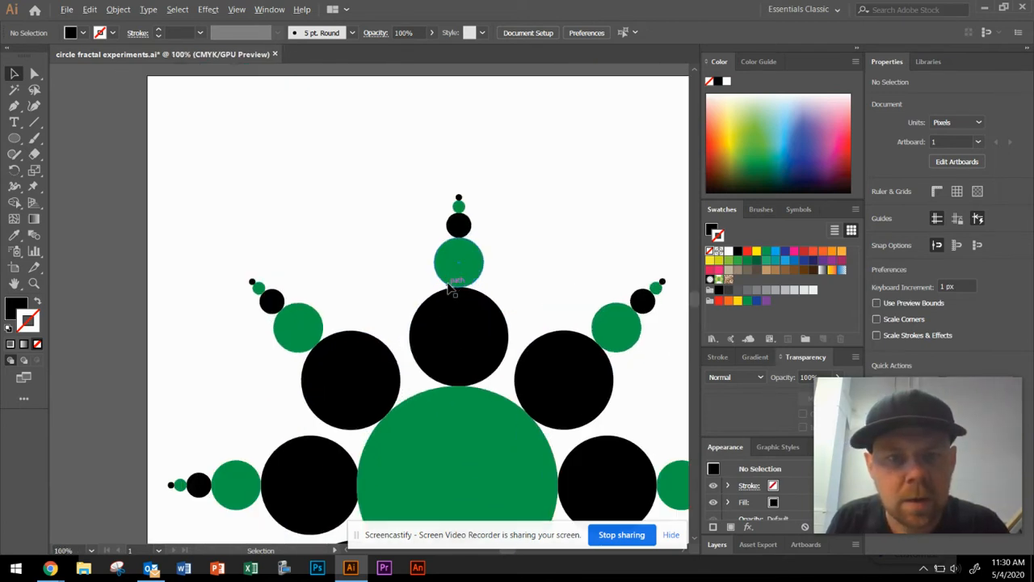
scroll(450, 289, "up", 3)
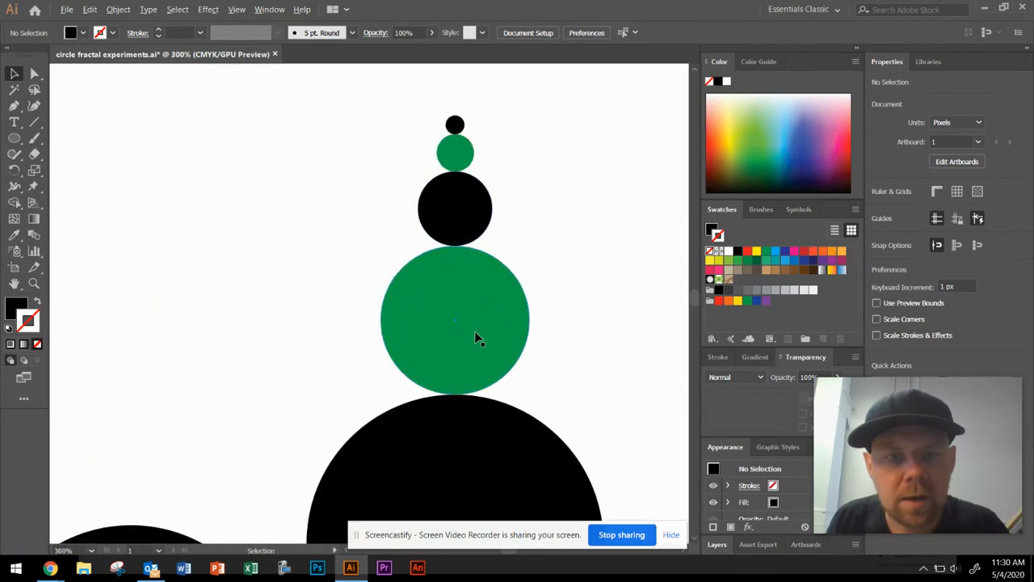
scroll(475, 335, "up", 2)
scroll(457, 170, "up", 2)
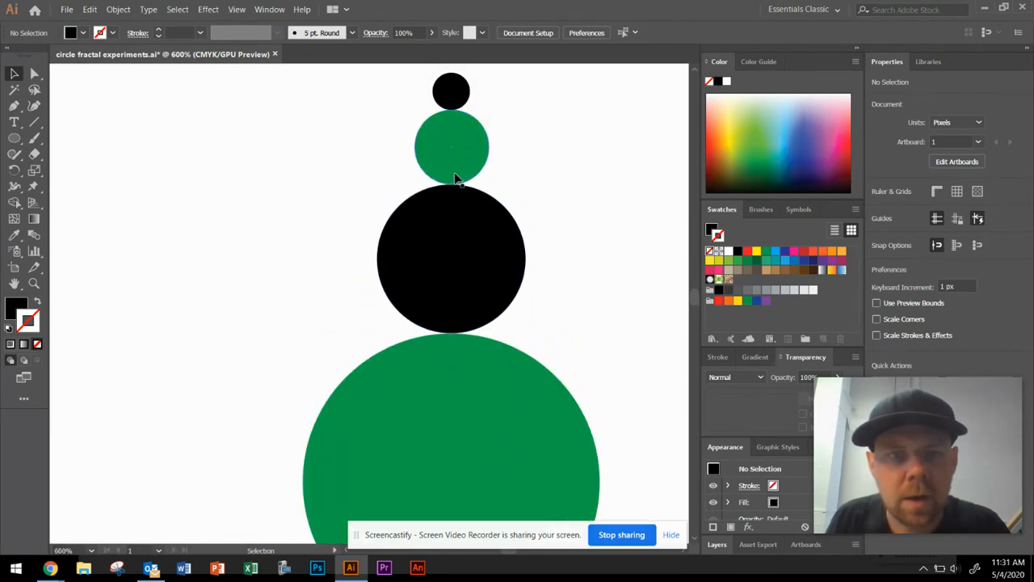
scroll(454, 180, "down", 6)
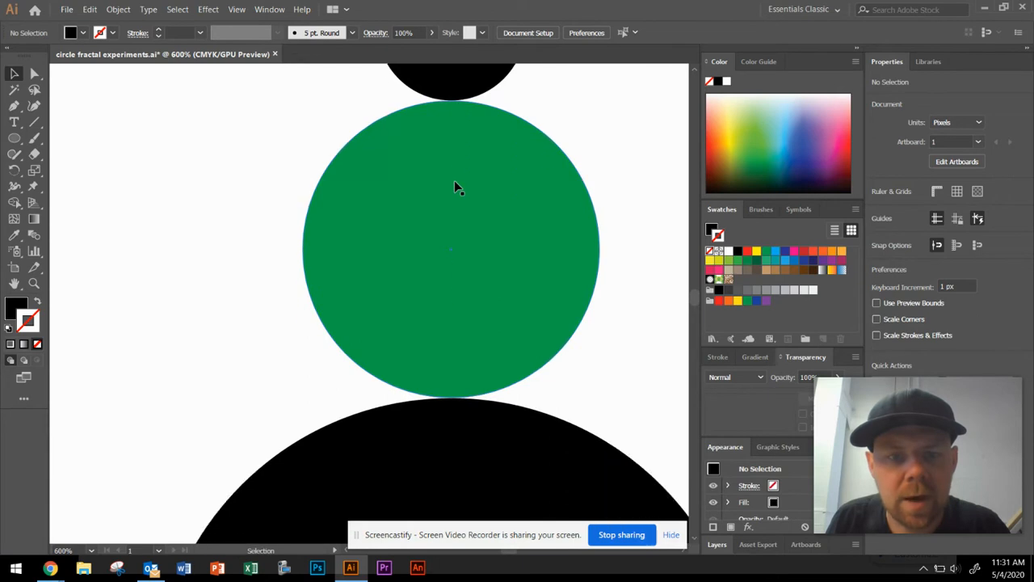
scroll(454, 180, "down", 4)
scroll(455, 173, "down", 5)
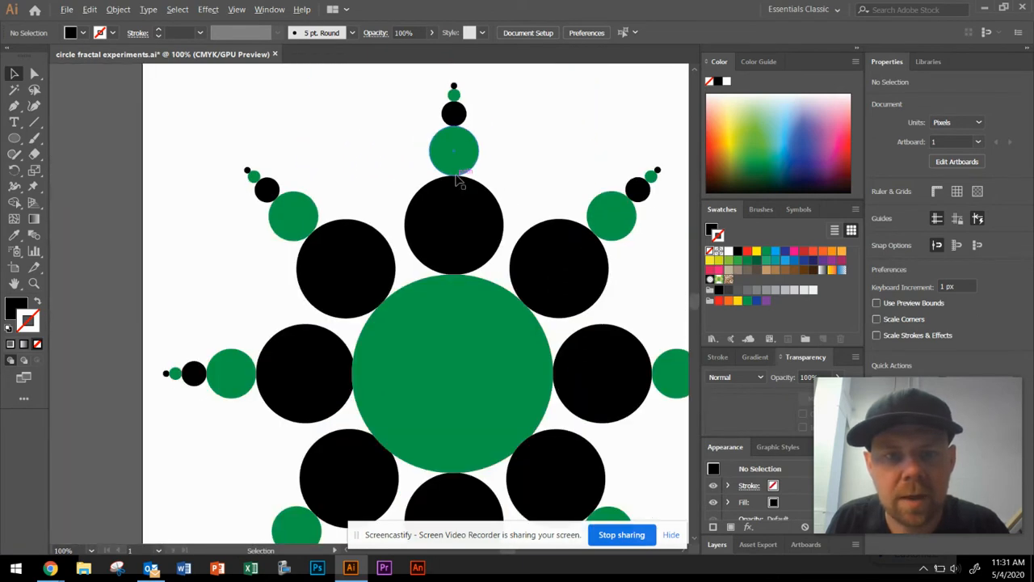
scroll(455, 181, "down", 1)
scroll(448, 157, "up", 4)
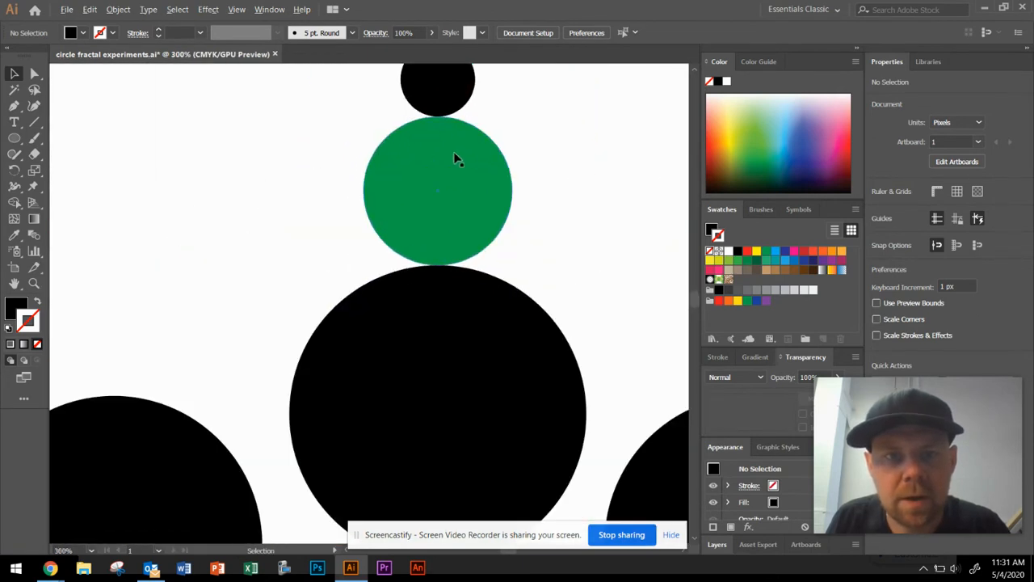
scroll(456, 159, "up", 4)
scroll(450, 108, "up", 6)
scroll(416, 79, "up", 3)
scroll(409, 66, "down", 5)
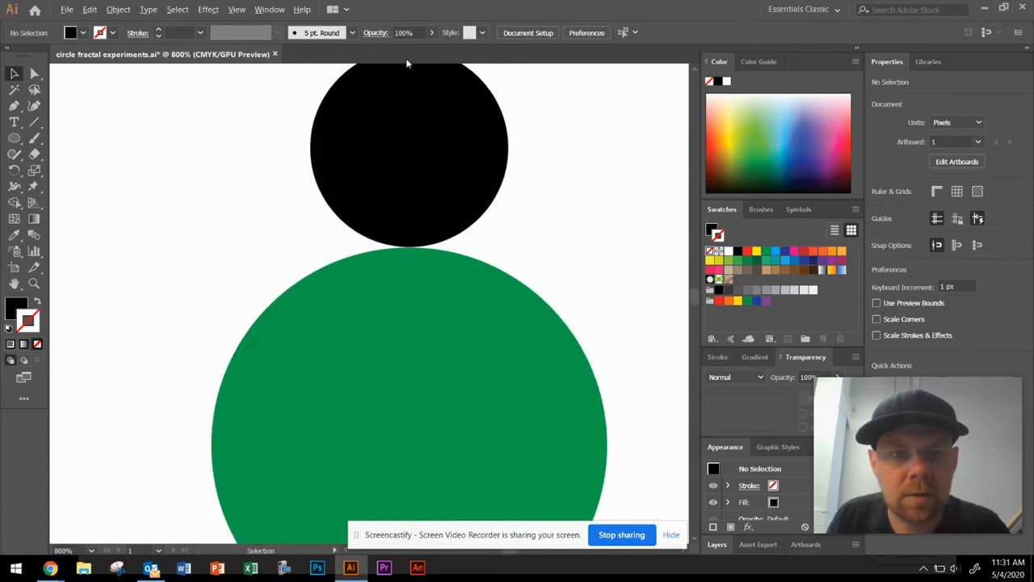
key("ctrl+0")
Draw a black 200 × 200 px circle on the empty canvas below the artboard.
scroll(407, 62, "down", 1)
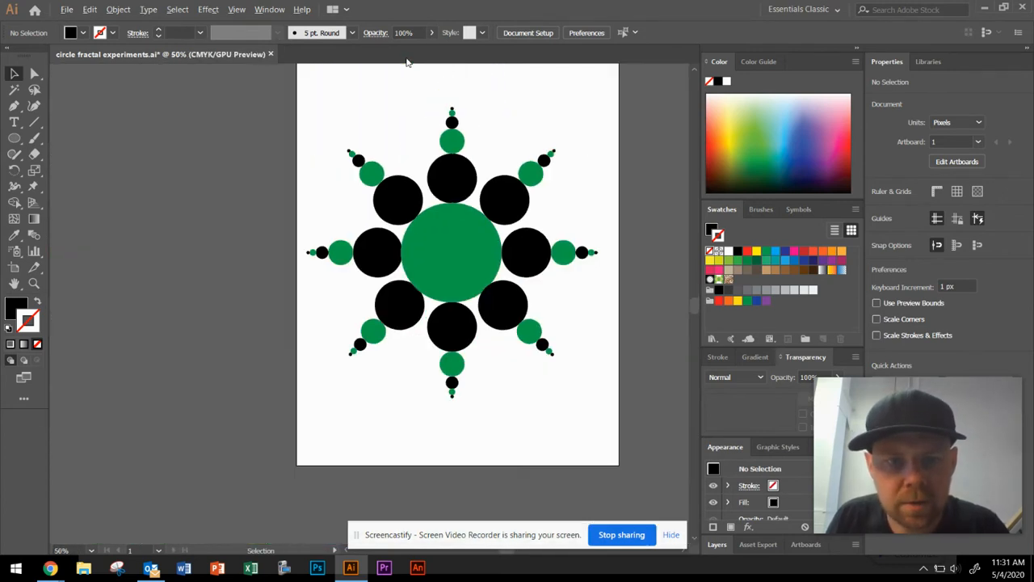
scroll(404, 173, "down", 4)
left_click_drag(14, 138, 73, 169)
left_click(389, 402)
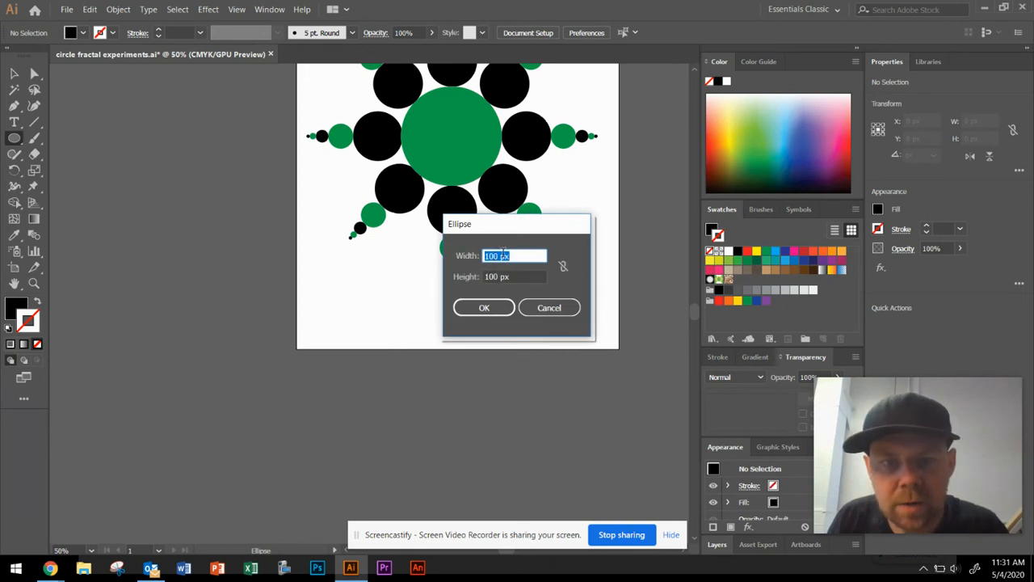
left_click_drag(501, 256, 445, 256)
type("200")
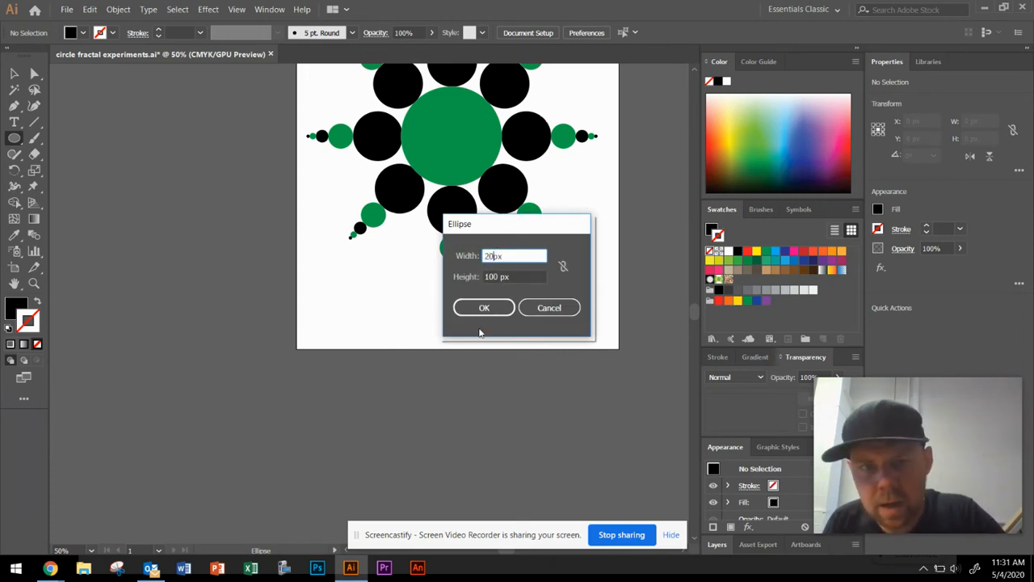
key("Tab")
type("2")
left_click(484, 307)
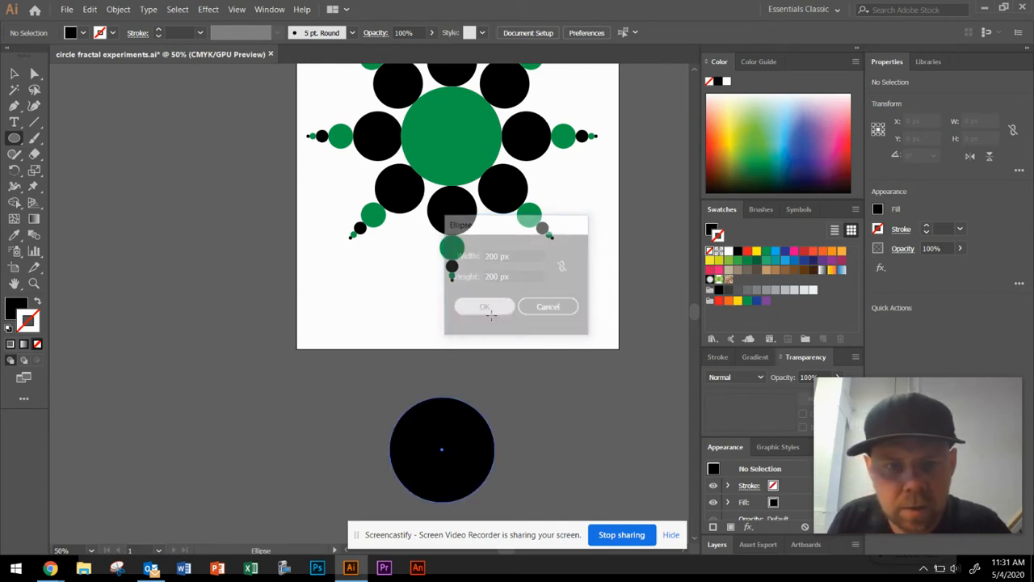
Draw a second circle of 100 × 100 px to the right of the large black circle.
scroll(476, 372, "down", 1)
scroll(477, 372, "down", 1)
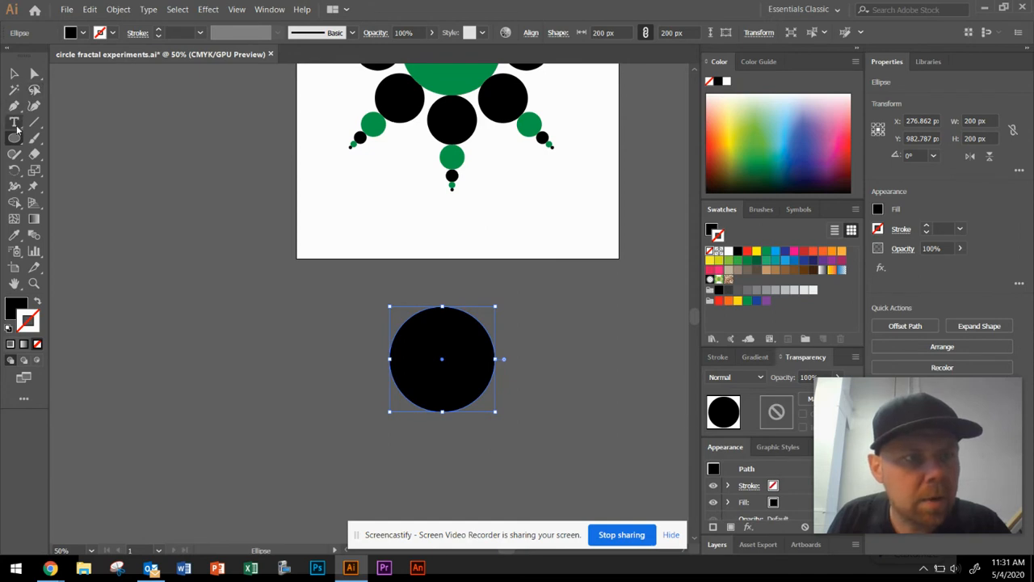
left_click(560, 370)
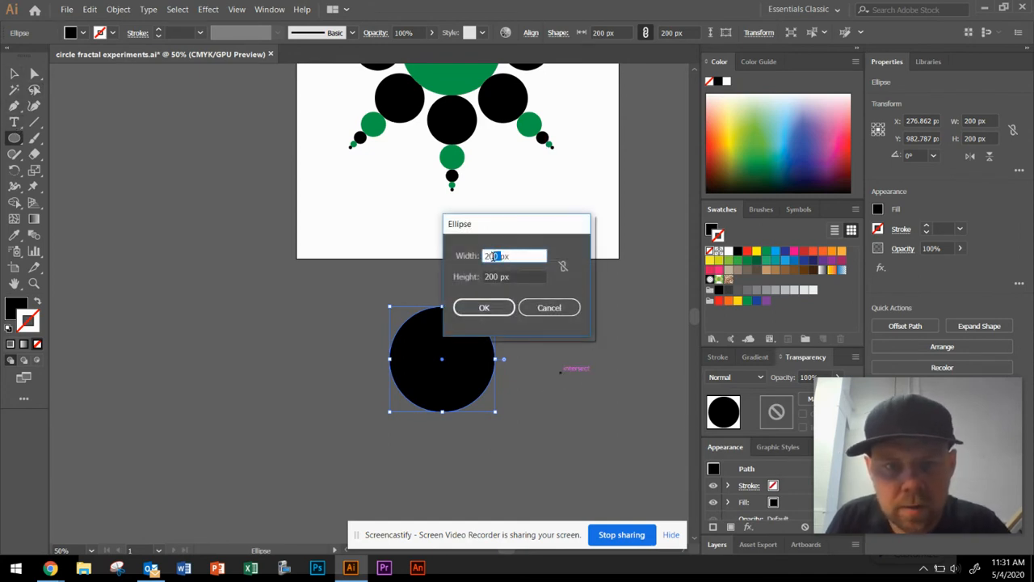
double_click(494, 256)
type("100")
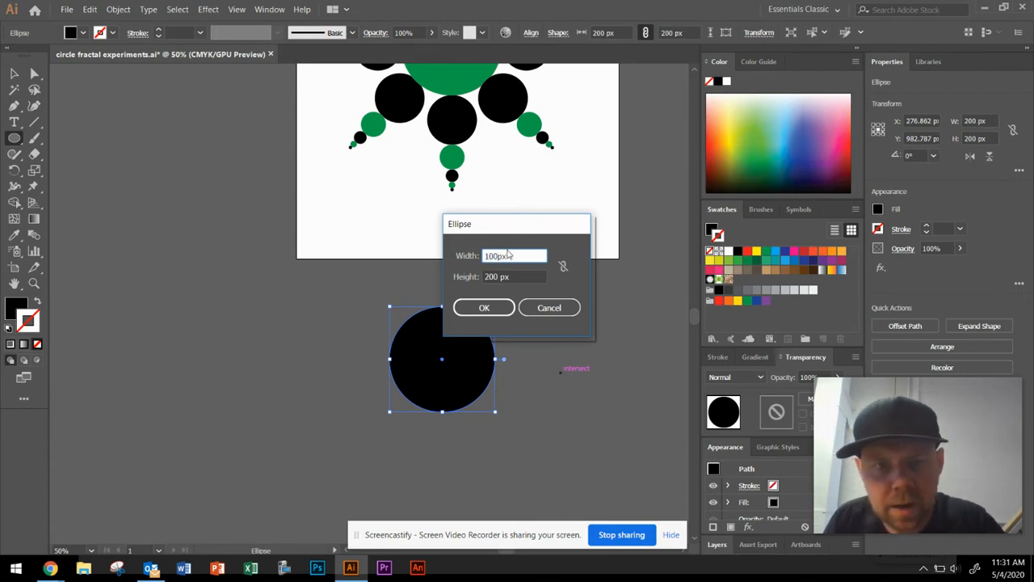
double_click(497, 276)
type("100")
left_click(484, 308)
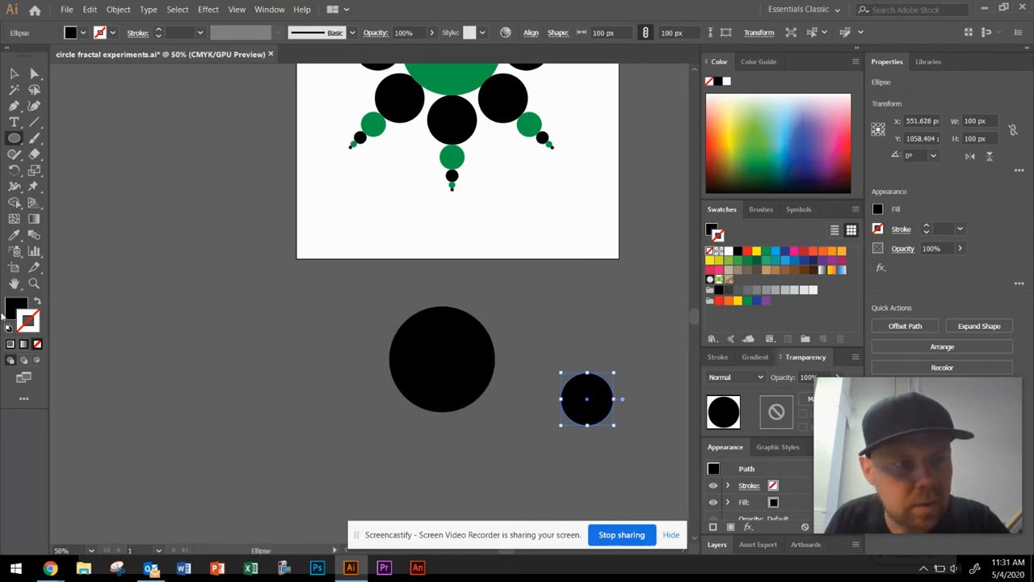
Give the 100 px circle a green fill and no stroke.
left_click(9, 330)
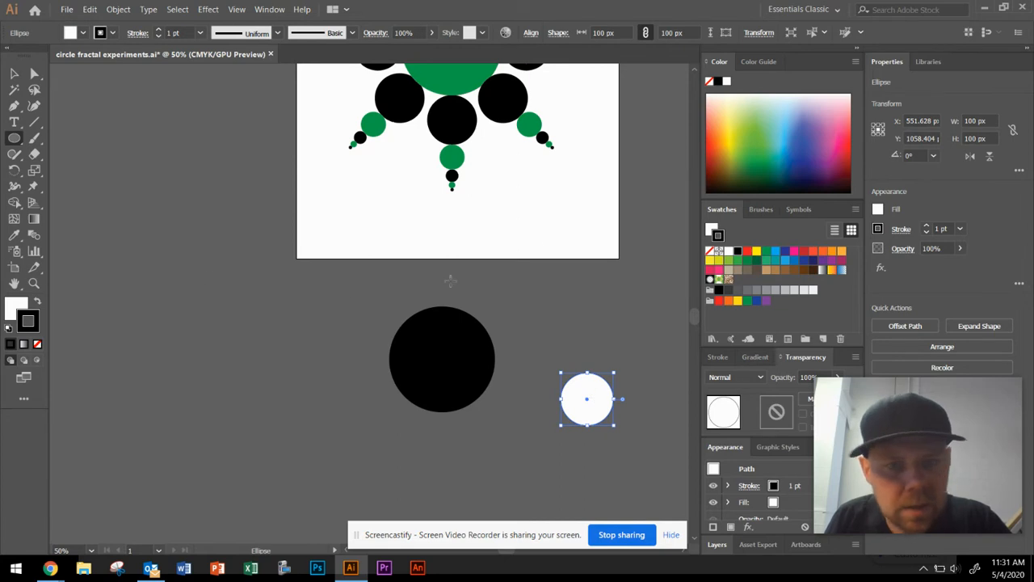
left_click(748, 302)
left_click(38, 300)
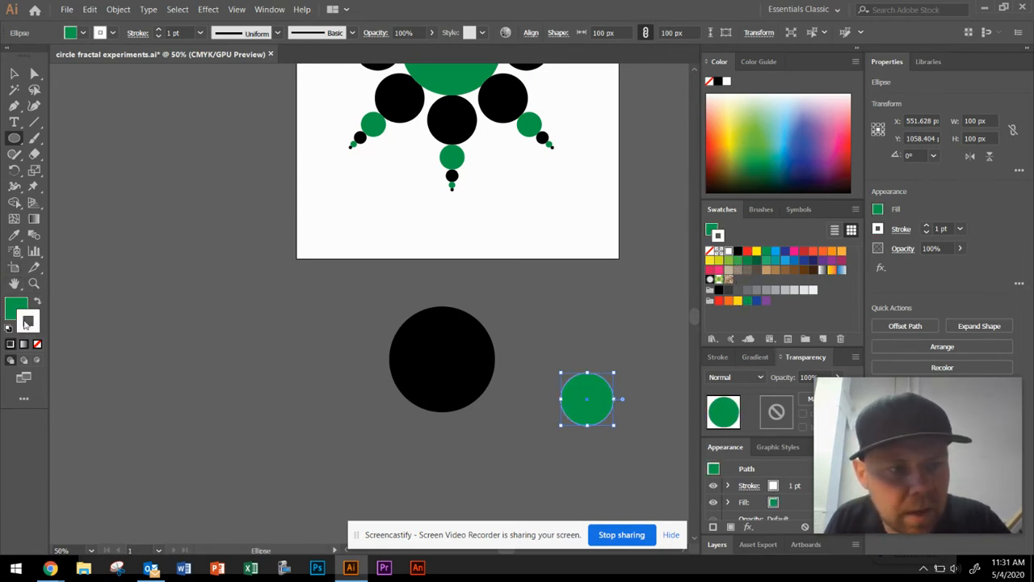
left_click(37, 344)
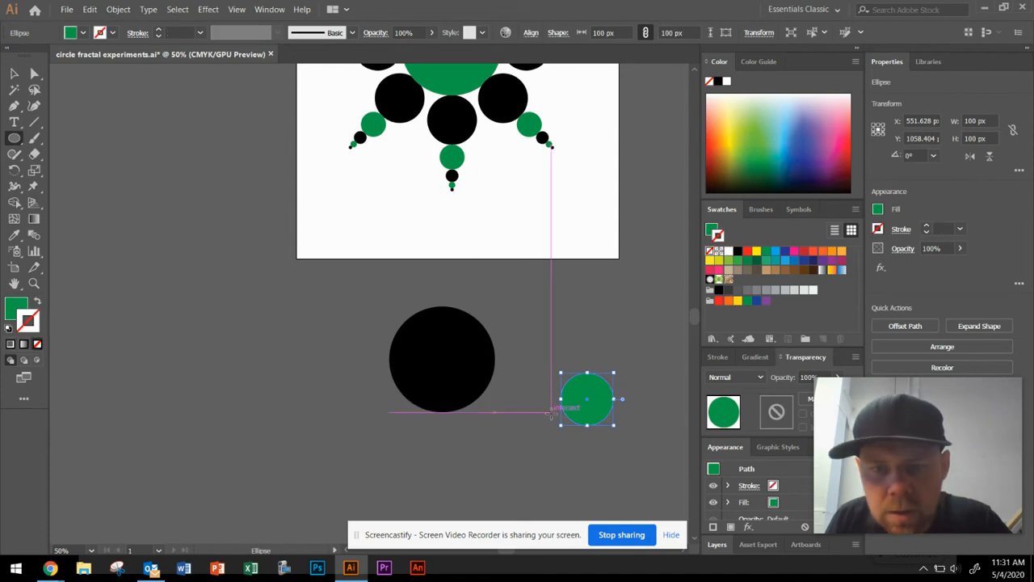
Move the green circle against the black circle's right edge so they touch with their centers level.
key("a")
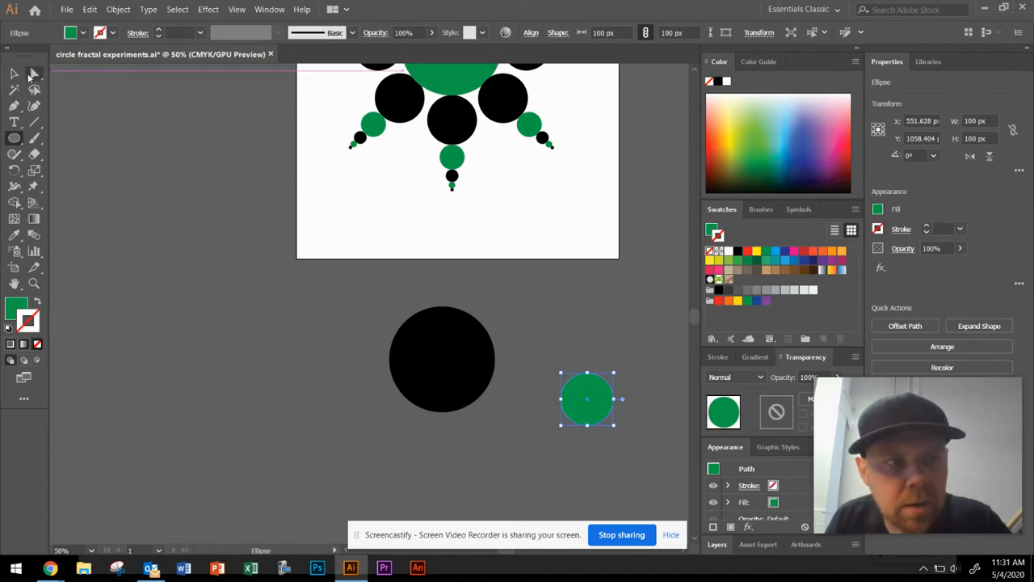
left_click_drag(612, 415, 536, 374)
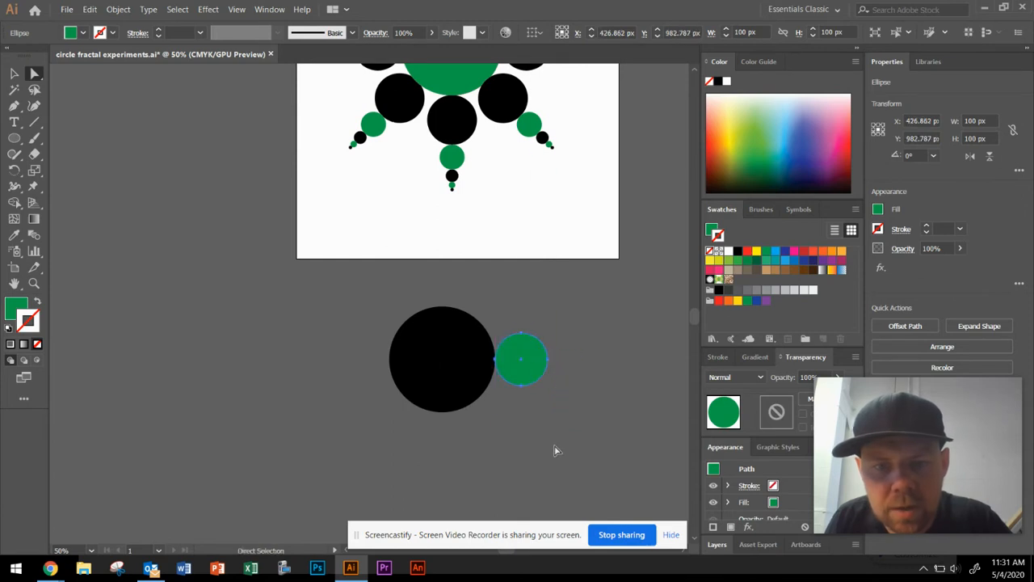
left_click(584, 392)
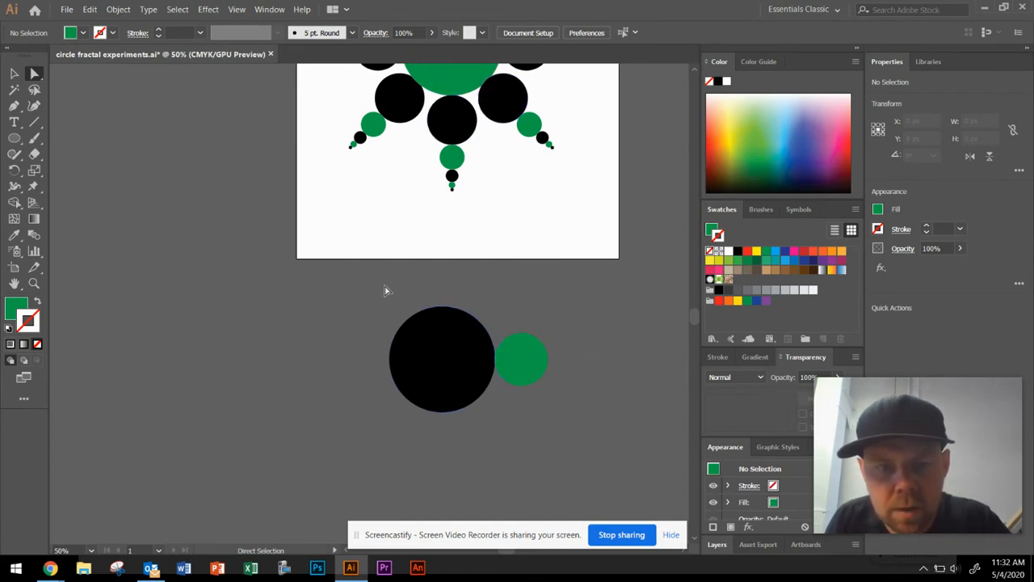
Duplicate the black and green circle pair, scale the copy to about 66 × 44 px and place it against the green circle's right edge.
left_click_drag(372, 286, 581, 429)
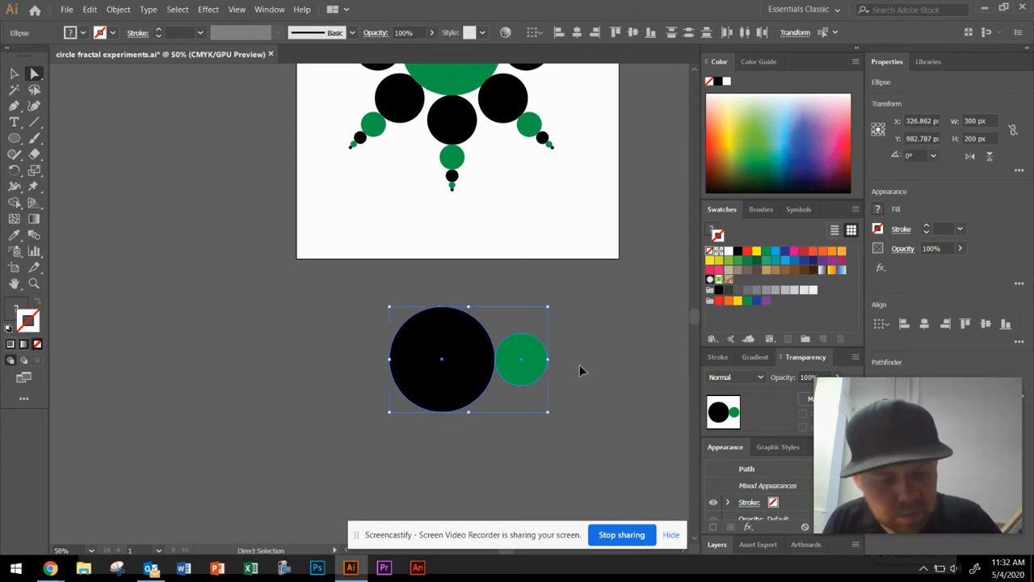
key("ctrl+v")
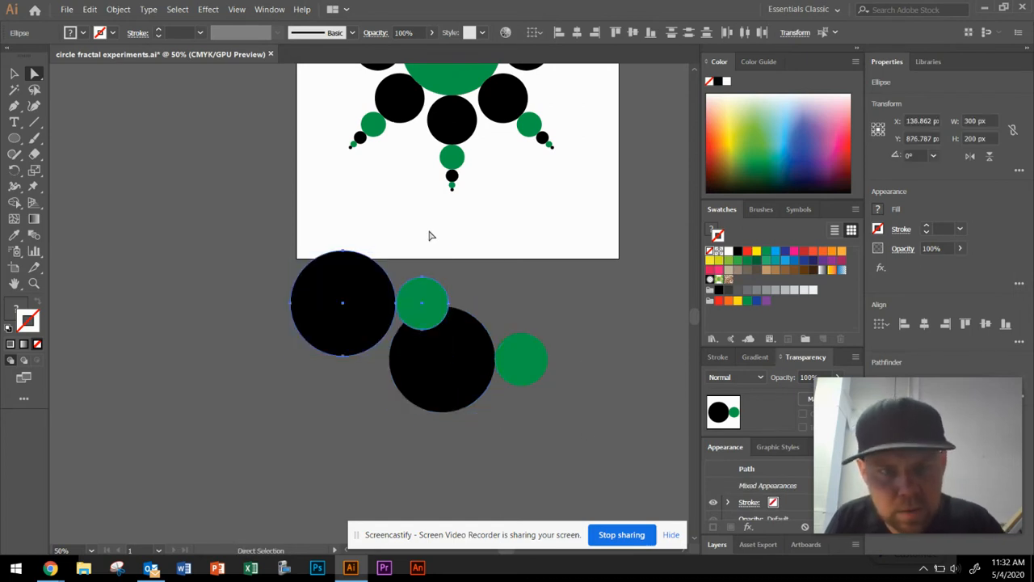
left_click_drag(345, 282, 386, 206)
left_click(14, 74)
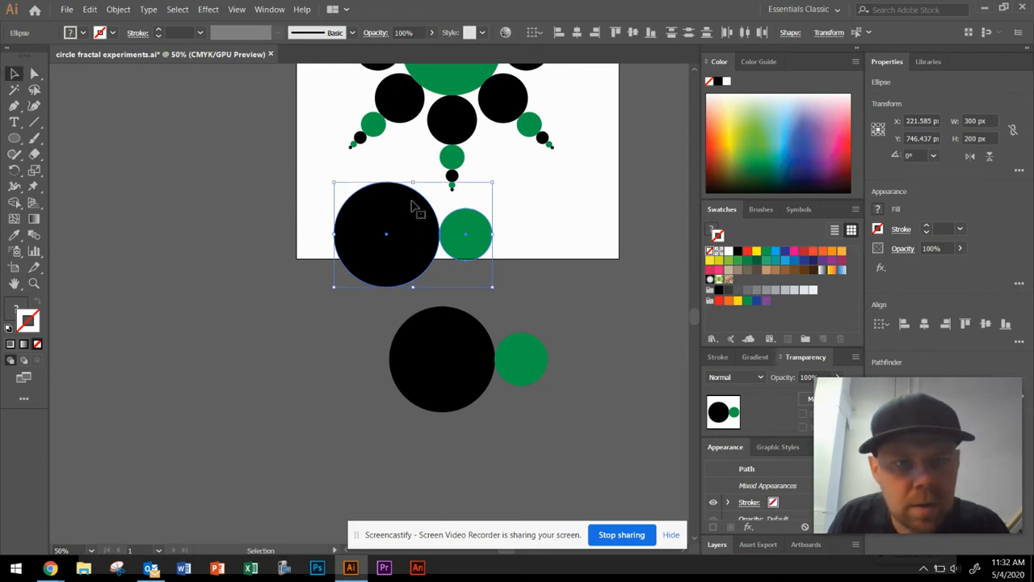
left_click_drag(492, 181, 585, 346)
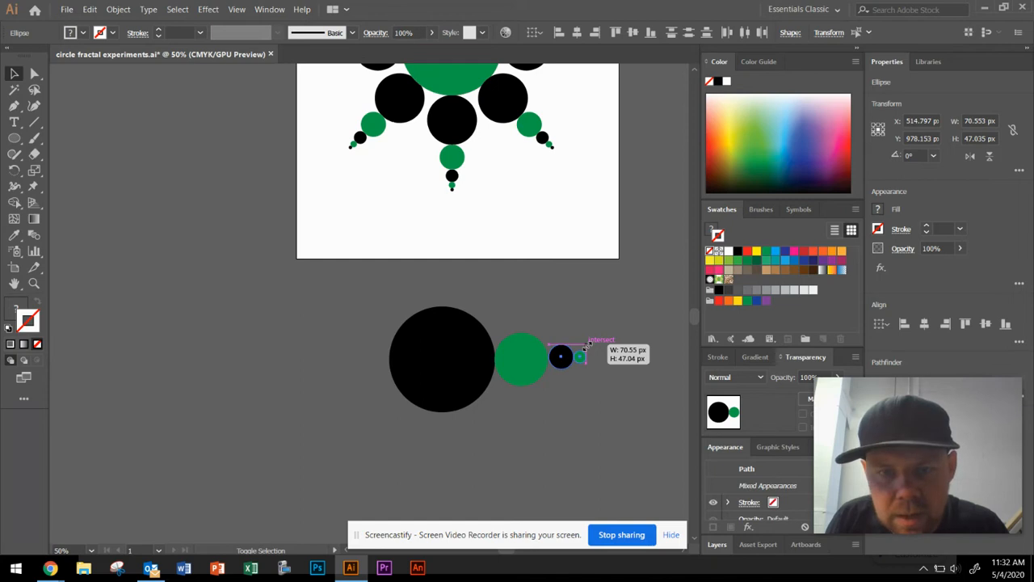
left_click_drag(588, 345, 583, 345)
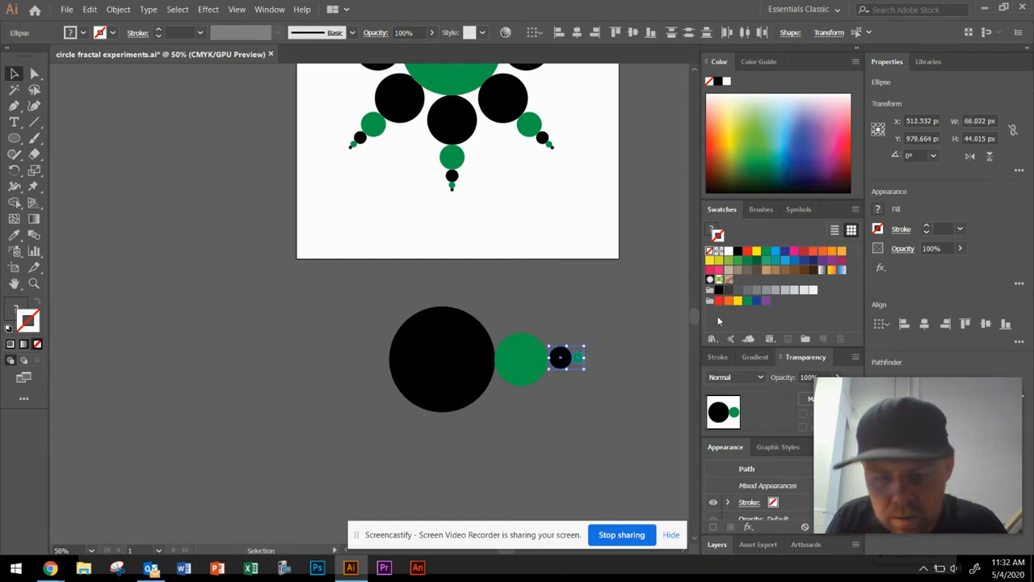
left_click(633, 470)
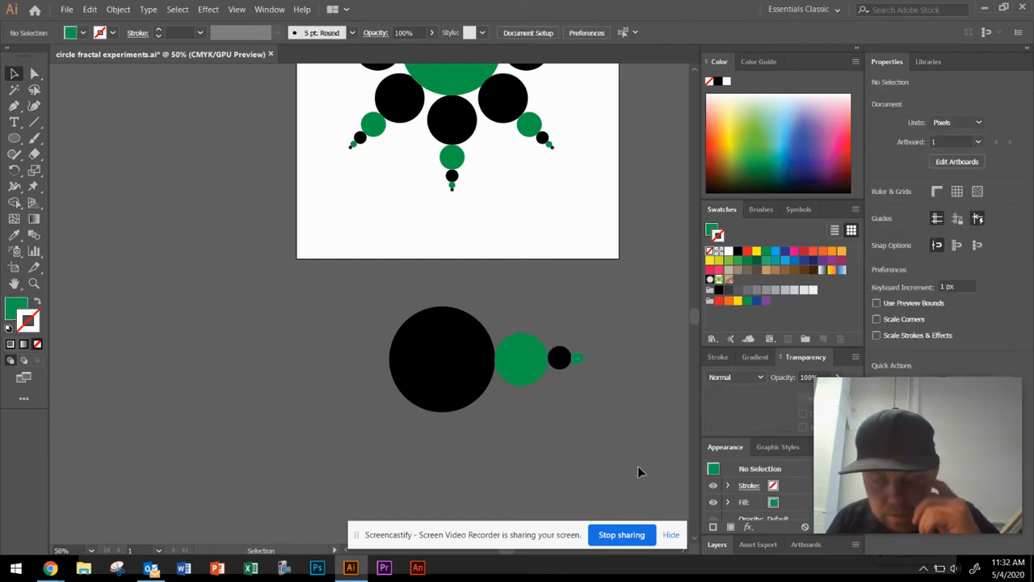
Duplicate the row of four circles, shrink the copy proportionally and attach it to the row's small right end.
left_click_drag(347, 288, 667, 489)
key("a")
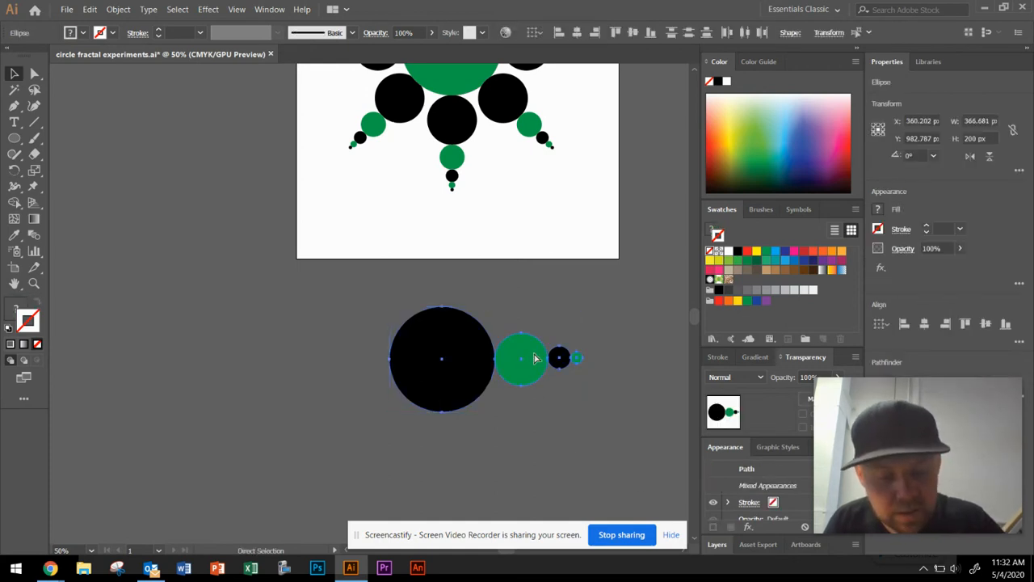
key("ctrl+v")
left_click_drag(326, 331, 490, 269)
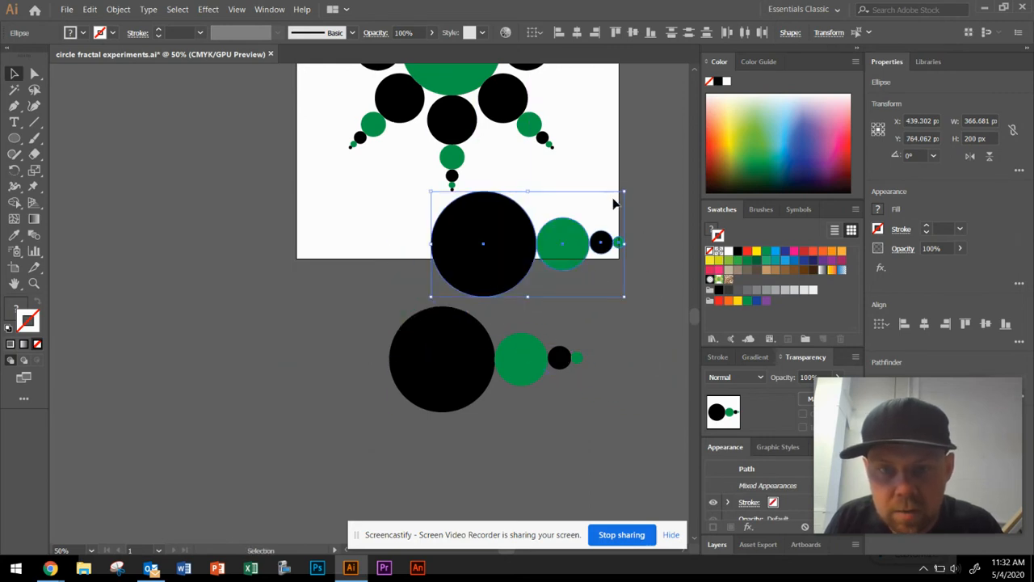
left_click_drag(627, 191, 594, 363)
left_click(661, 379)
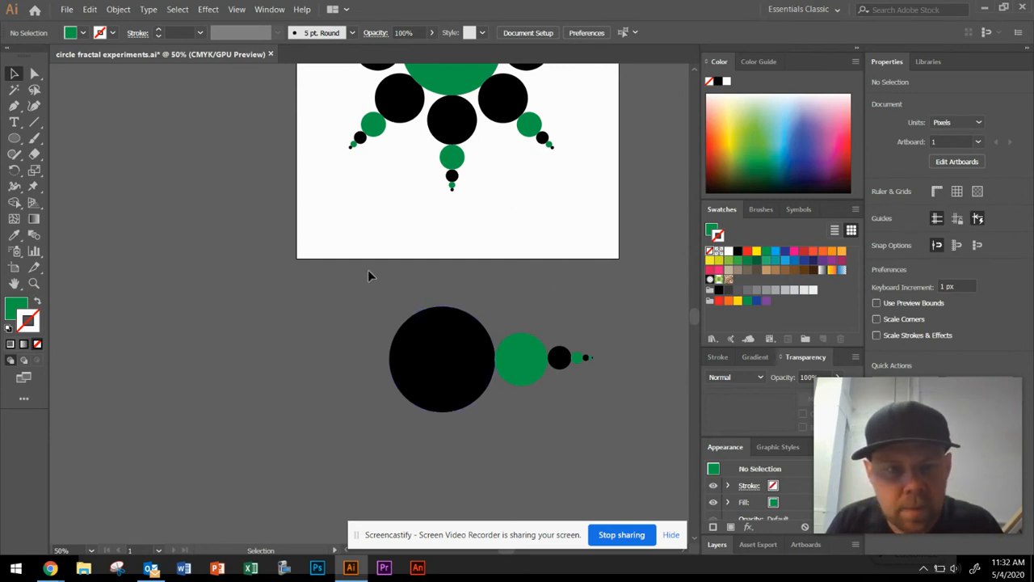
Align all circles of the row to a common vertical center and deselect them.
left_click_drag(369, 279, 670, 480)
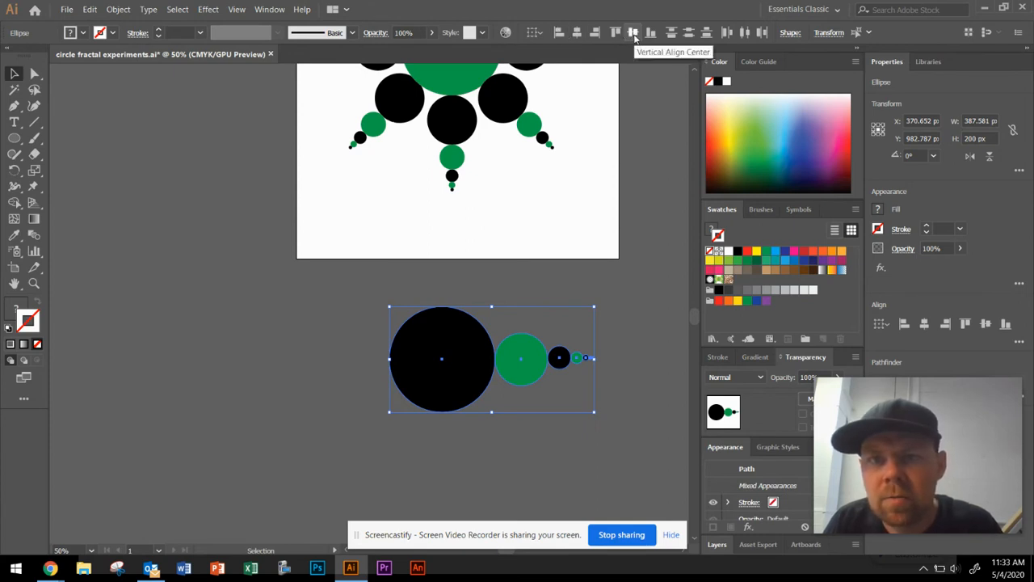
left_click(619, 316)
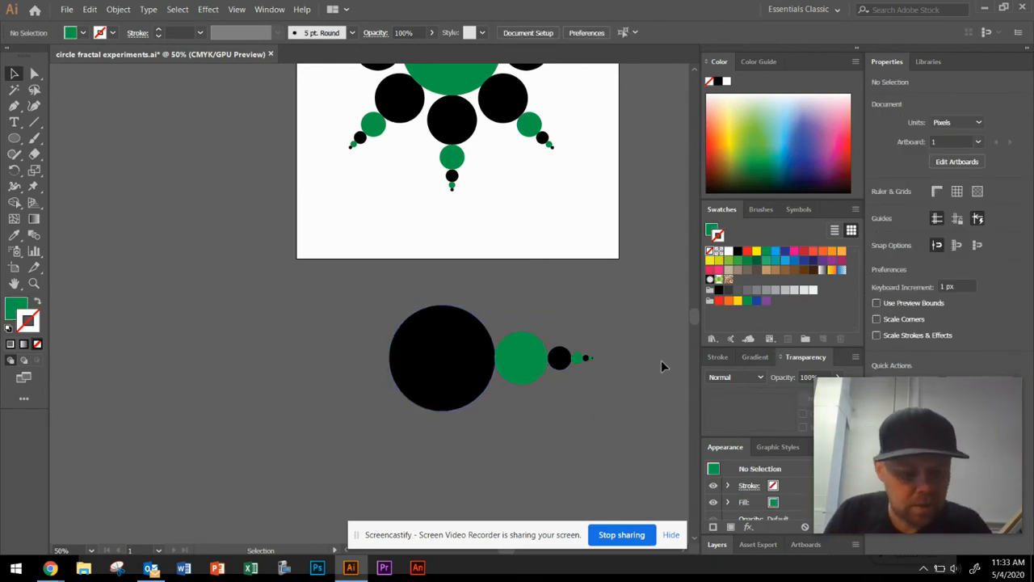
Examine the smallest circles at the thin end of the arm up close, then view the whole arm again.
scroll(617, 360, "up", 7)
scroll(535, 338, "down", 4)
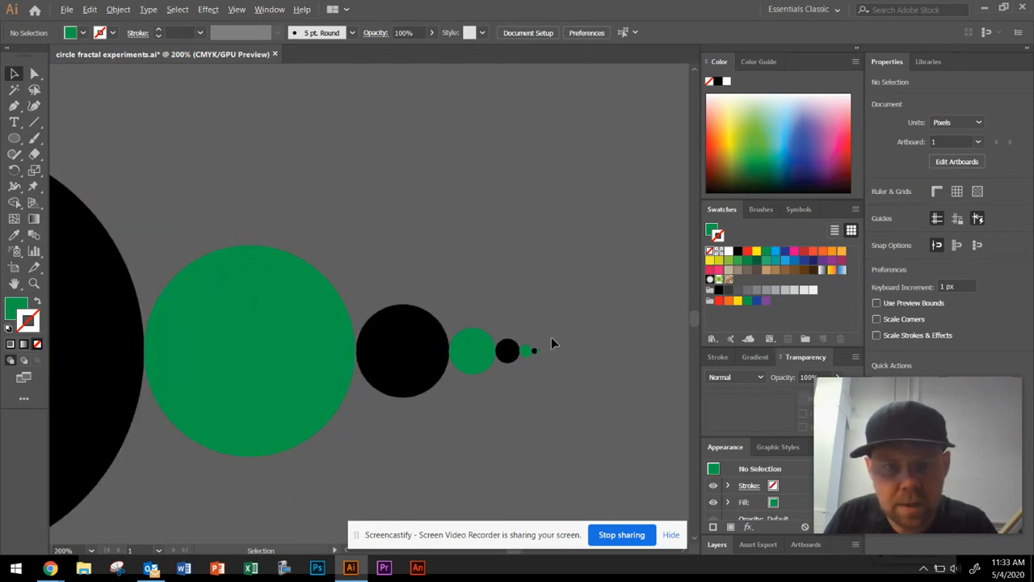
scroll(551, 344, "down", 3)
scroll(551, 343, "up", 5)
scroll(548, 389, "up", 2)
scroll(539, 341, "down", 3)
scroll(539, 340, "up", 1)
scroll(539, 346, "down", 7)
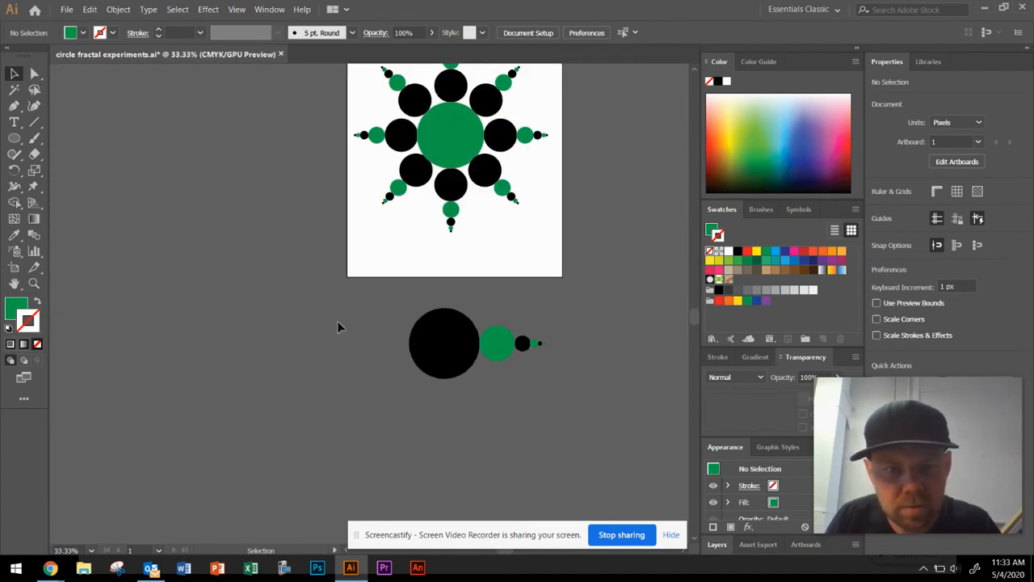
Duplicate the arm of circles, rotate the copy 180° and place its large black circle exactly over the original's.
left_click_drag(553, 383, 599, 407)
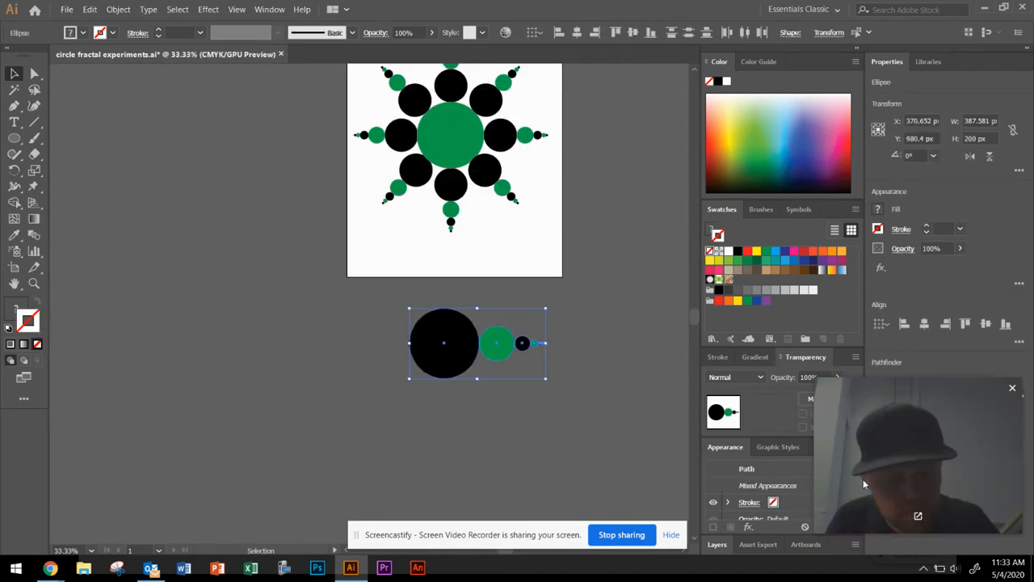
key("ctrl+v")
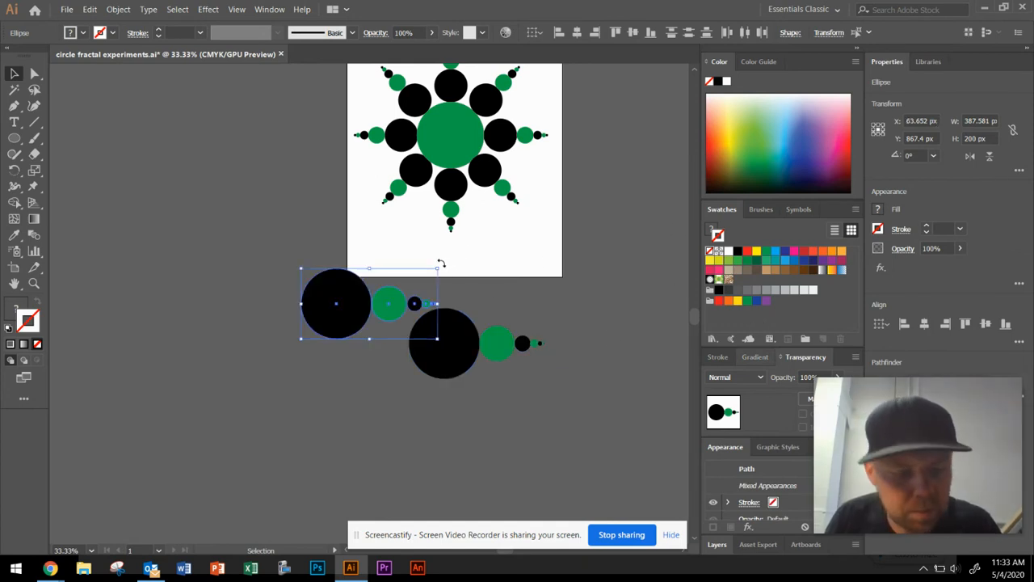
left_click_drag(441, 265, 292, 368)
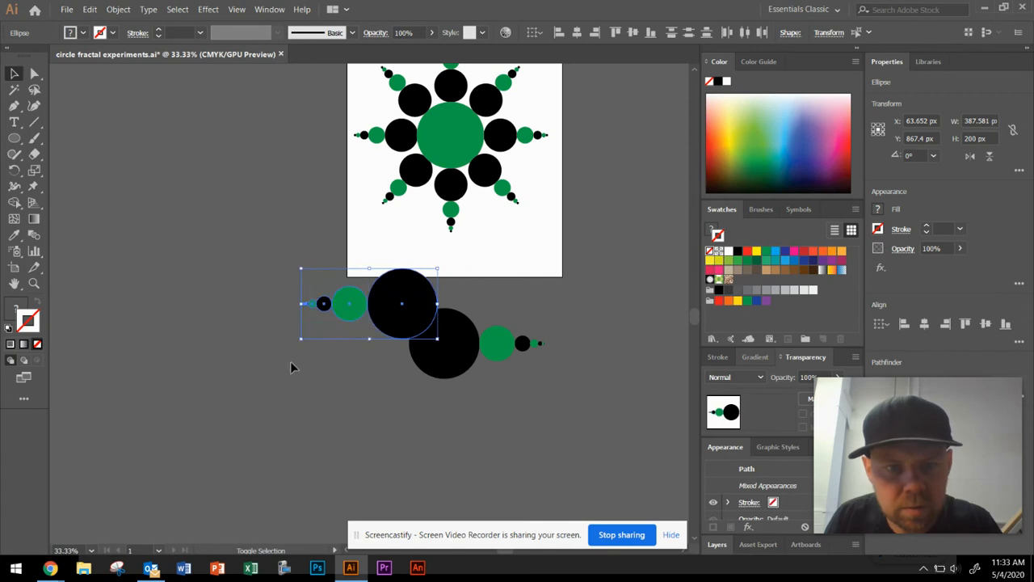
left_click_drag(396, 328, 440, 366)
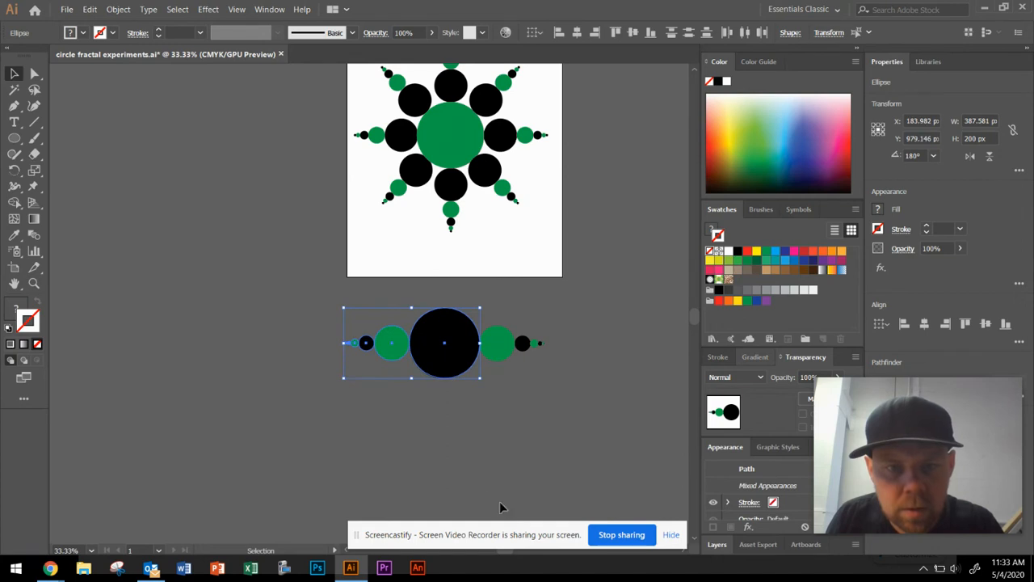
Duplicate the two-armed row, rotate the copy to vertical, center it on the large black circle to form a cross, and deselect.
left_click(476, 451)
left_click_drag(633, 405, 625, 438)
key("ctrl+c")
key("ctrl+v")
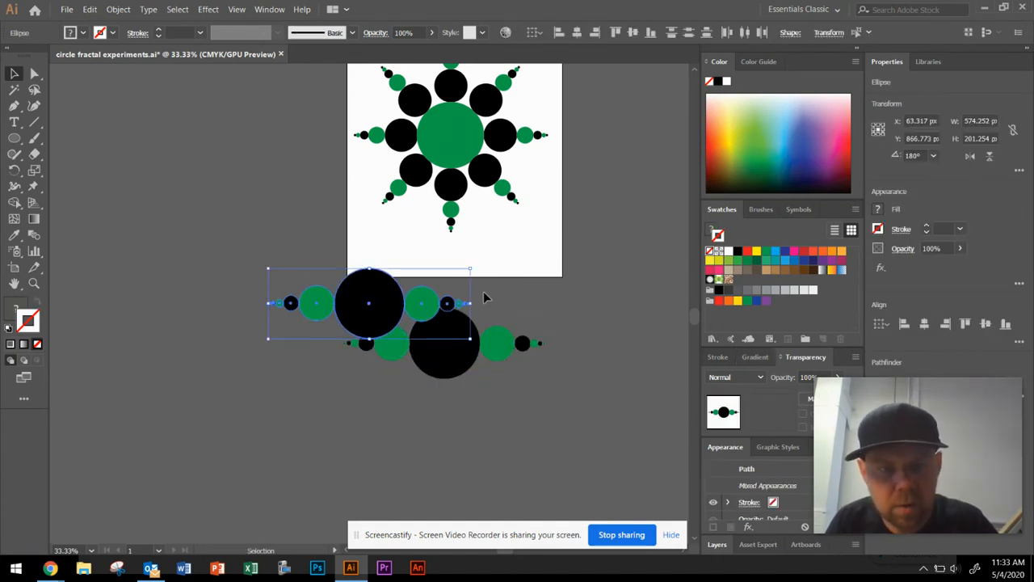
left_click_drag(473, 265, 437, 415)
left_click_drag(389, 321, 471, 366)
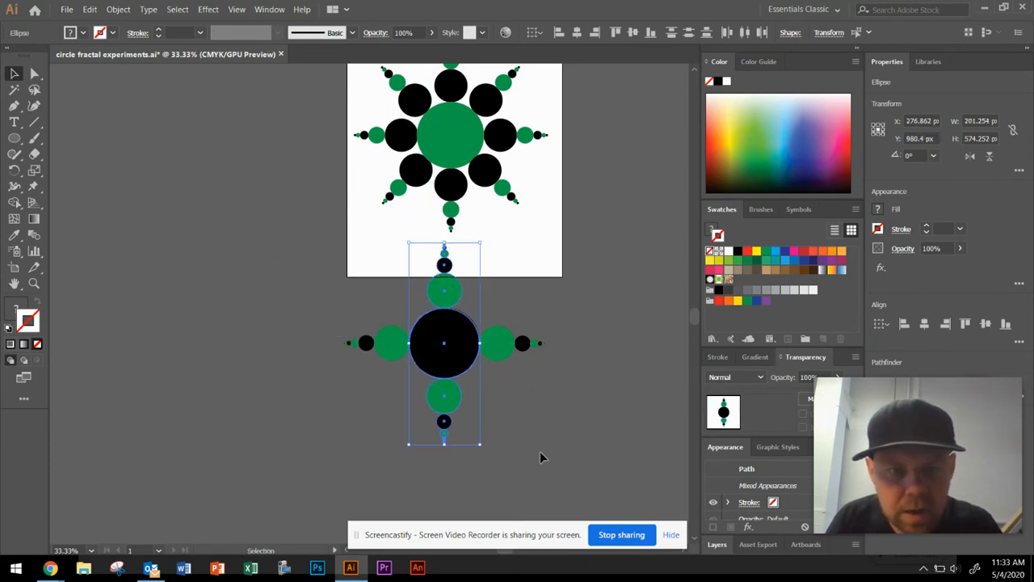
left_click(540, 452)
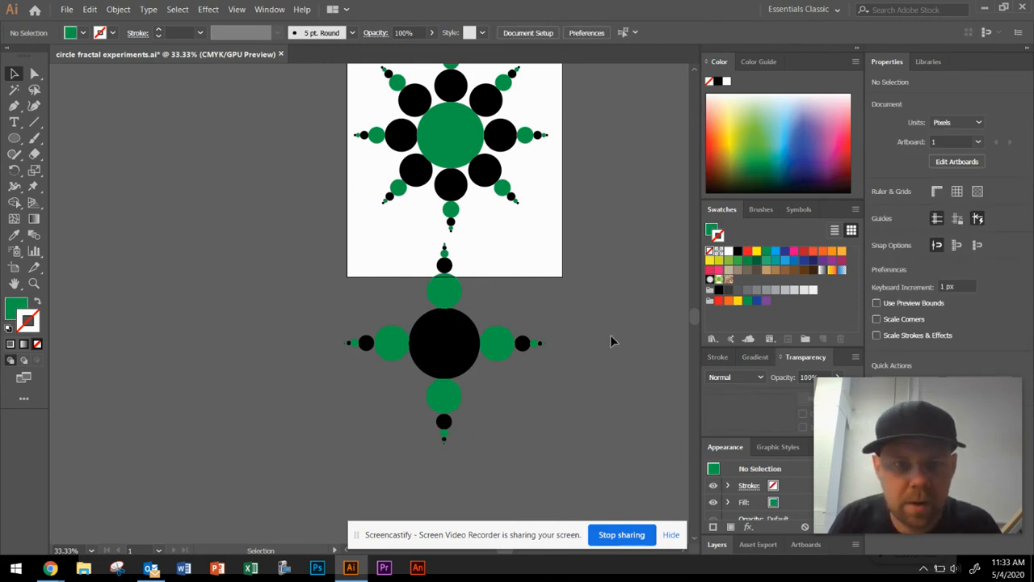
left_click_drag(319, 252, 587, 433)
left_click_drag(458, 350, 458, 392)
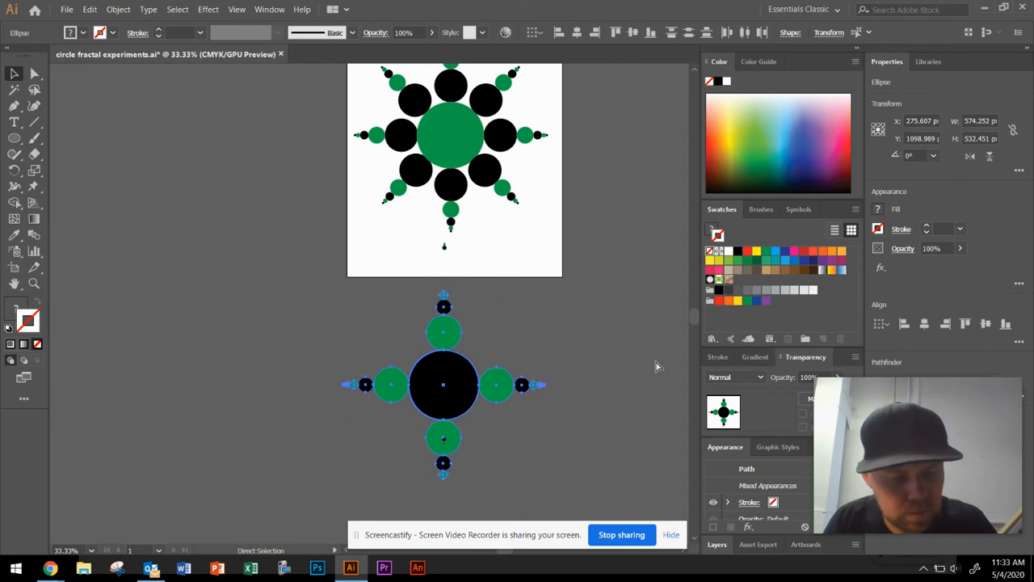
key("ctrl+z")
Select the complete four-armed cross of circles and move it down clear of the artboard.
left_click(271, 216)
left_click(502, 342)
left_click_drag(462, 349, 465, 408)
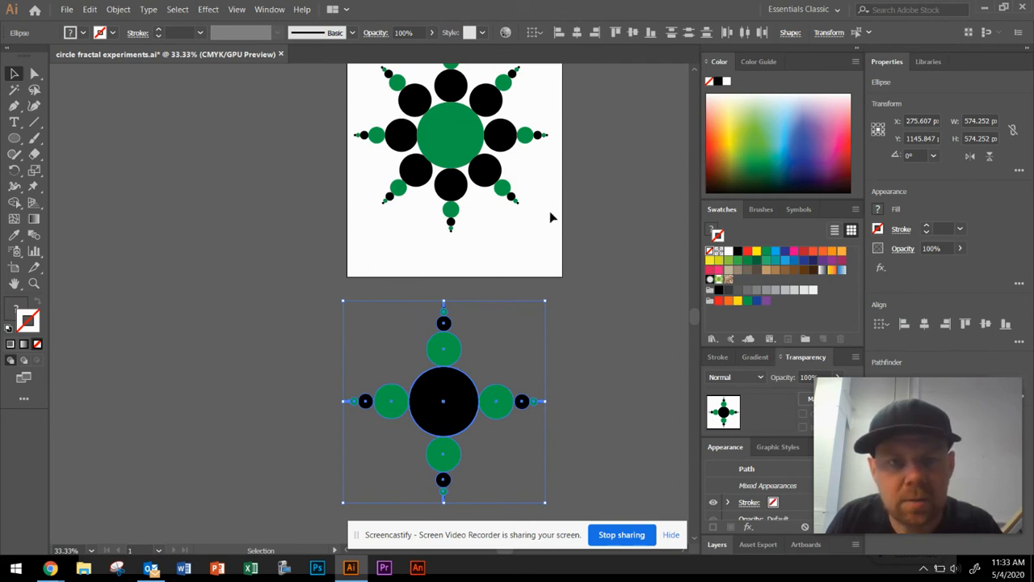
Examine the eight-armed circle fractal on the artboard and how its smaller copies link into the repeating pattern above.
scroll(552, 216, "up", 2)
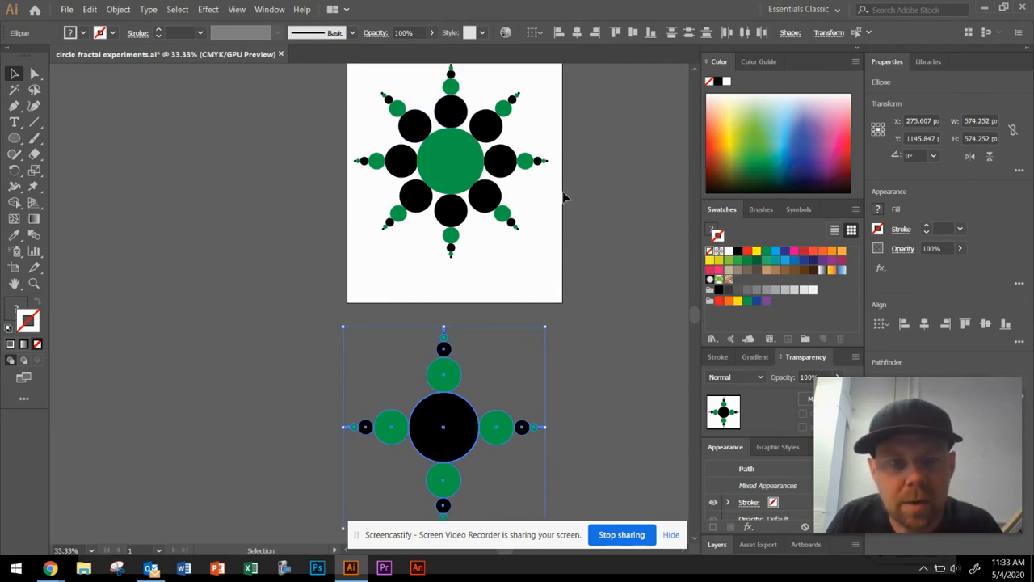
scroll(634, 335, "down", 4)
scroll(635, 337, "up", 4)
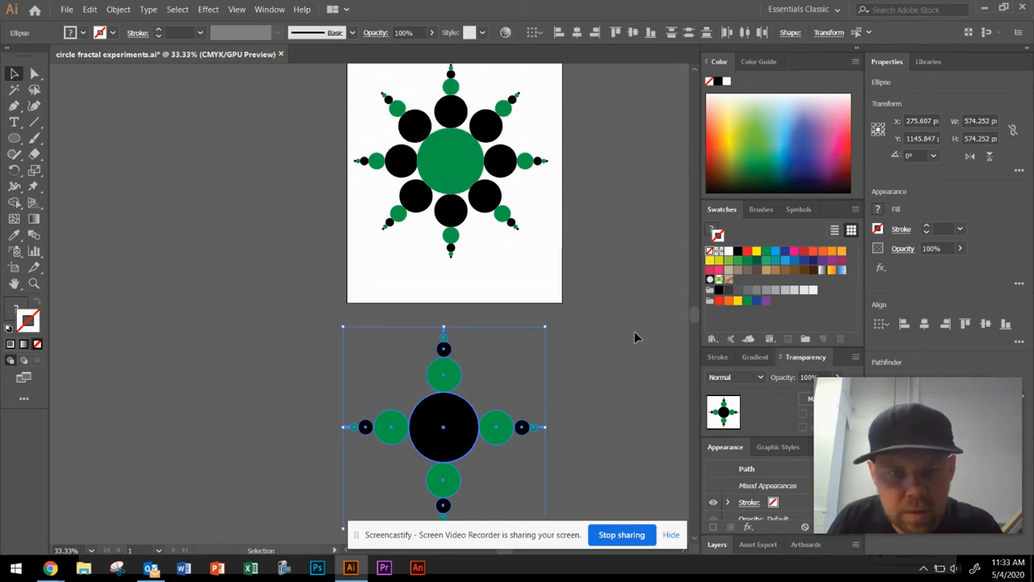
scroll(614, 250, "up", 6)
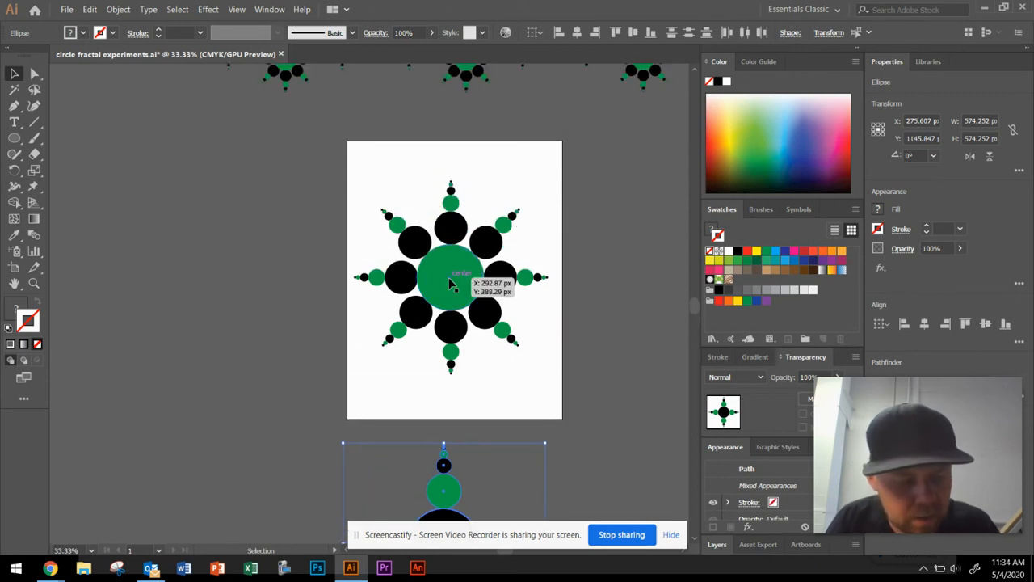
scroll(446, 271, "up", 1)
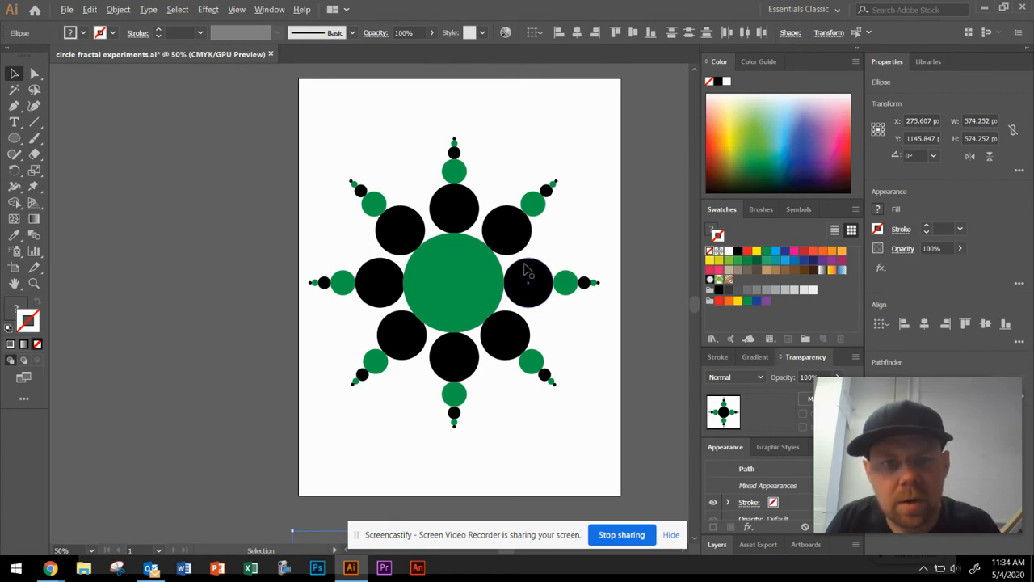
scroll(523, 234, "up", 4)
scroll(522, 279, "down", 1)
scroll(536, 270, "up", 4)
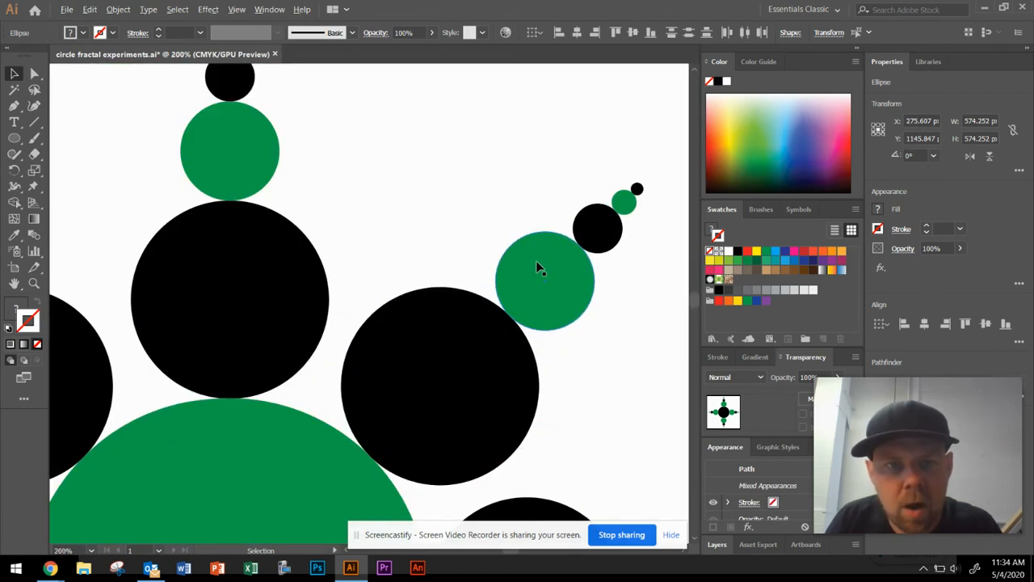
scroll(538, 266, "down", 5)
scroll(457, 247, "up", 6)
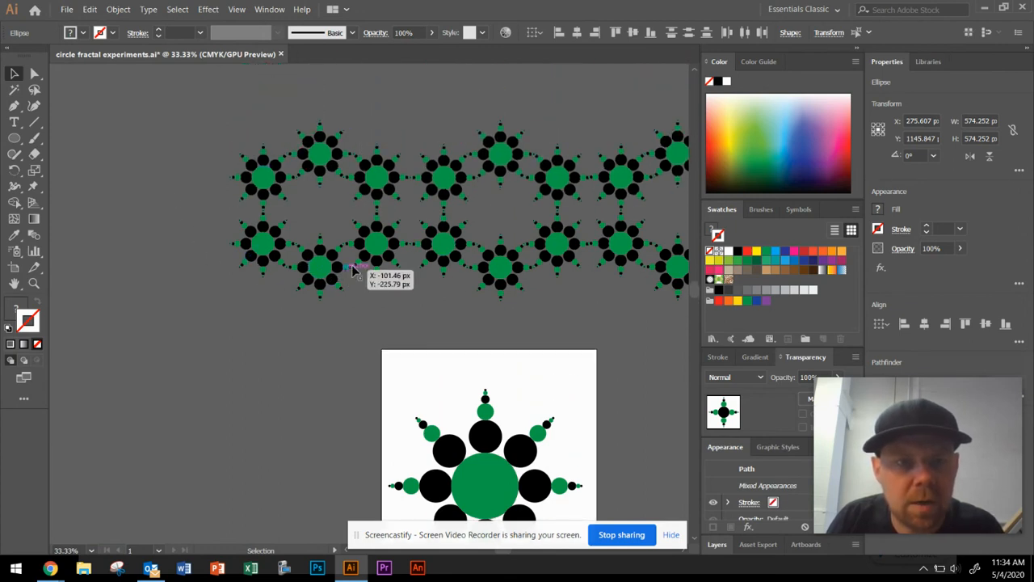
scroll(694, 231, "down", 2)
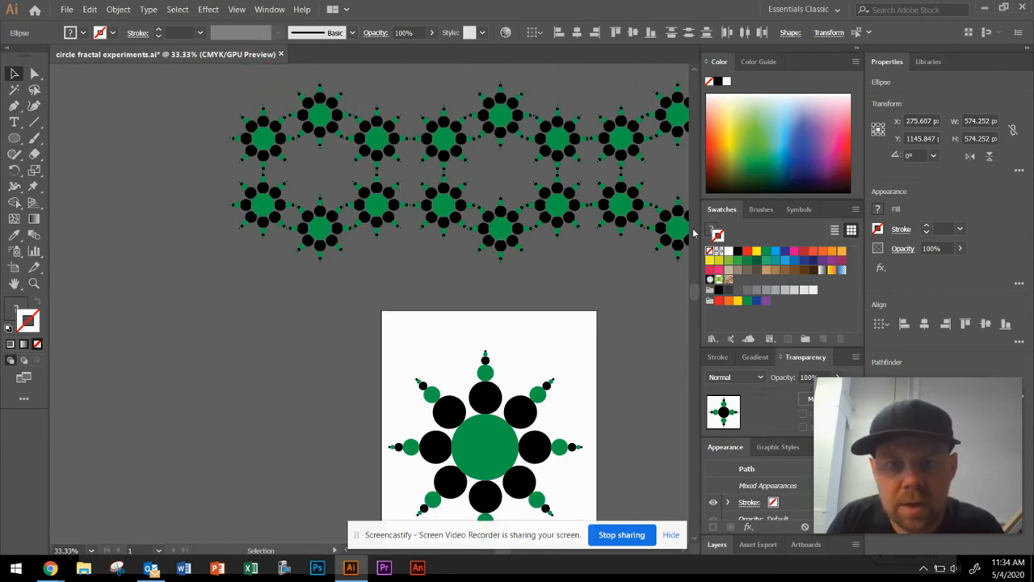
scroll(663, 346, "up", 2)
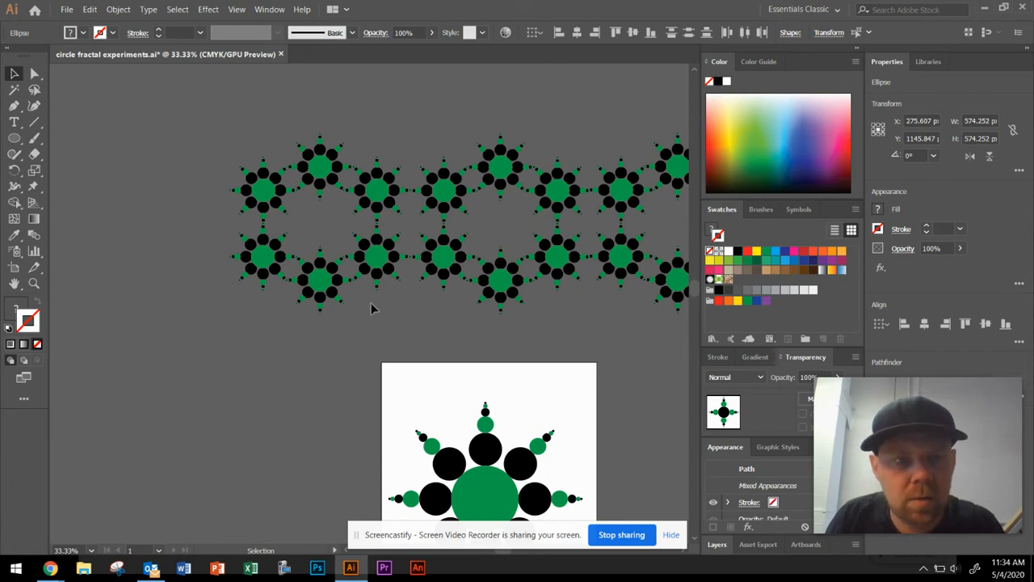
left_click_drag(410, 318, 413, 320)
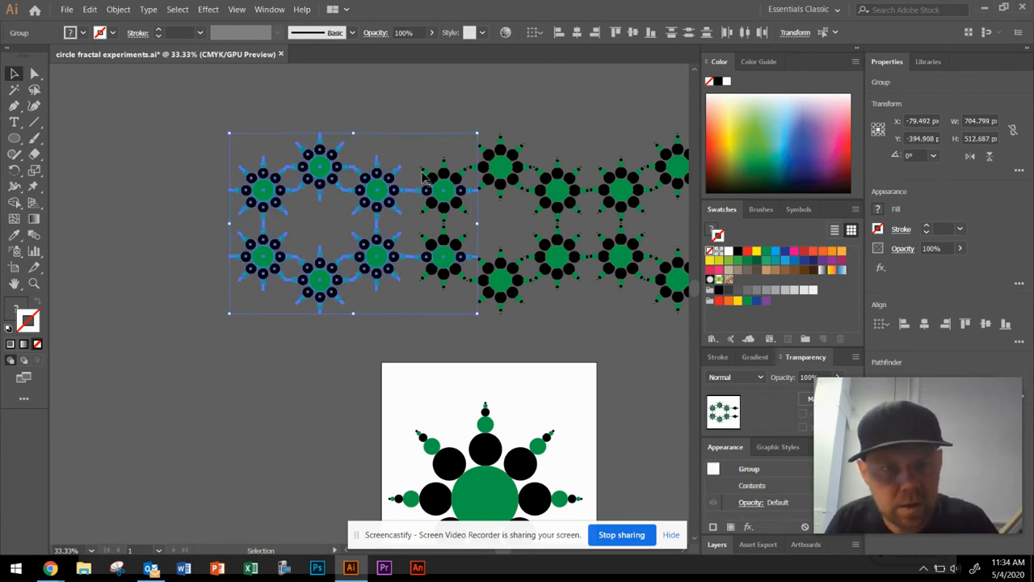
scroll(382, 251, "down", 2)
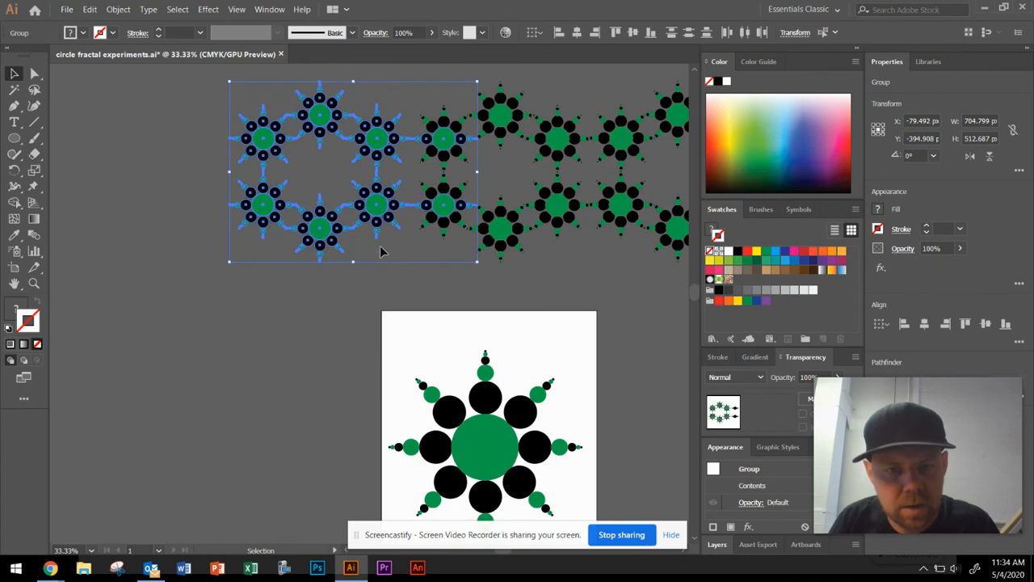
Duplicate the four-armed cross, place the copy to the right of the original with their arm tips meeting, and deselect.
key("ctrl+minus")
key("ctrl+minus")
key("ctrl+minus")
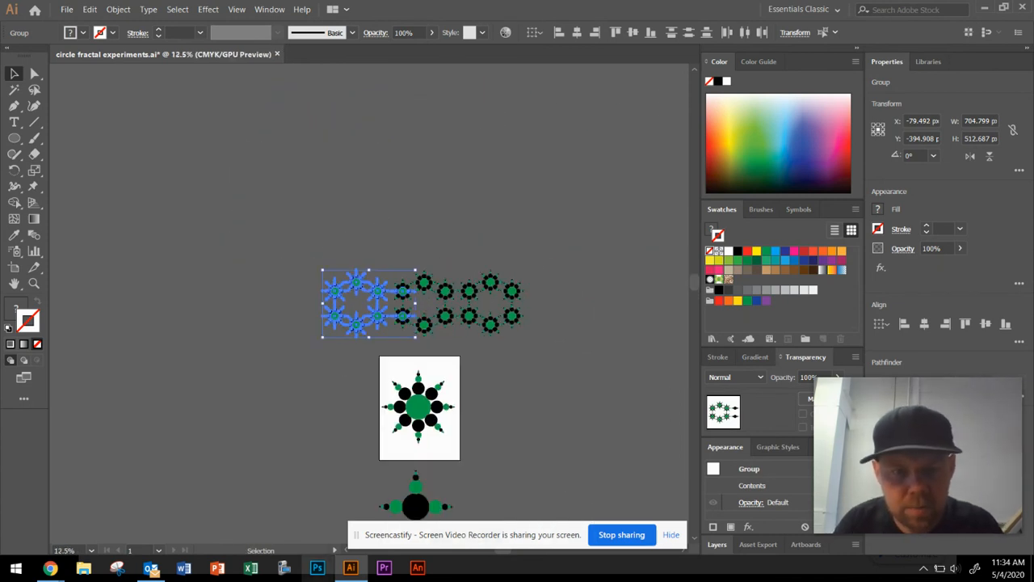
scroll(541, 323, "down", 3)
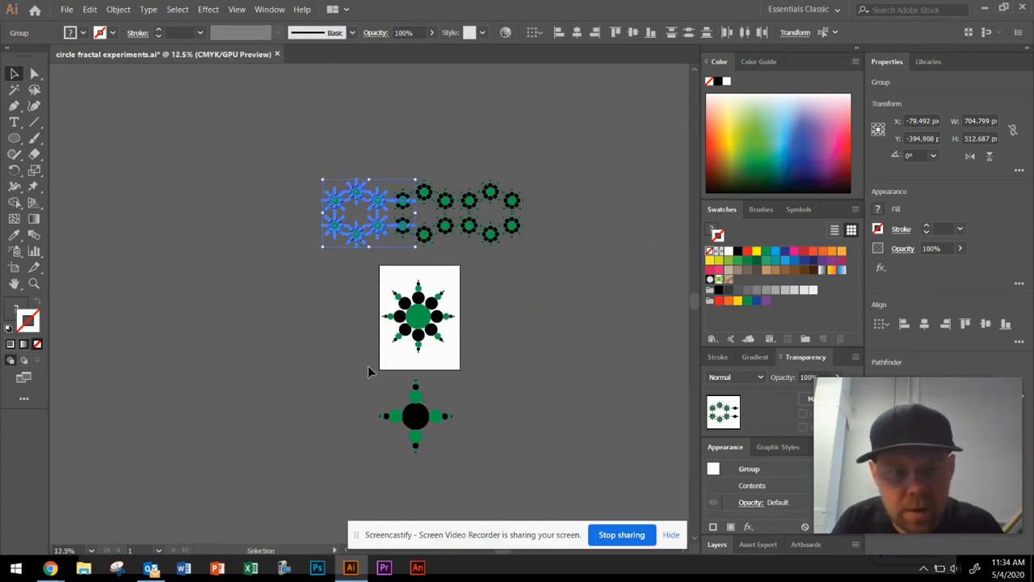
left_click_drag(469, 467, 475, 477)
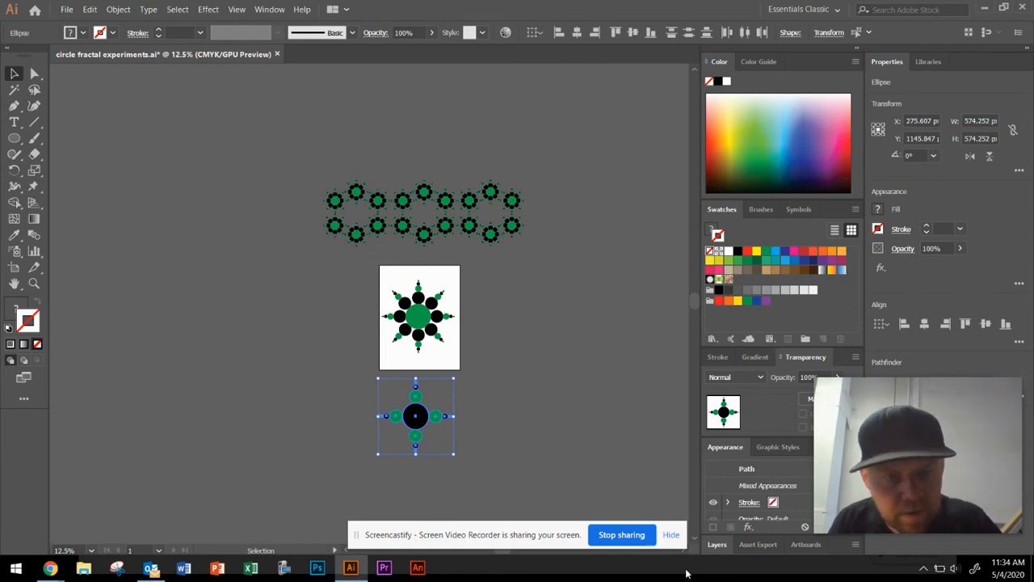
key("ctrl+c")
key("ctrl+v")
left_click_drag(376, 302, 497, 415)
left_click(336, 369)
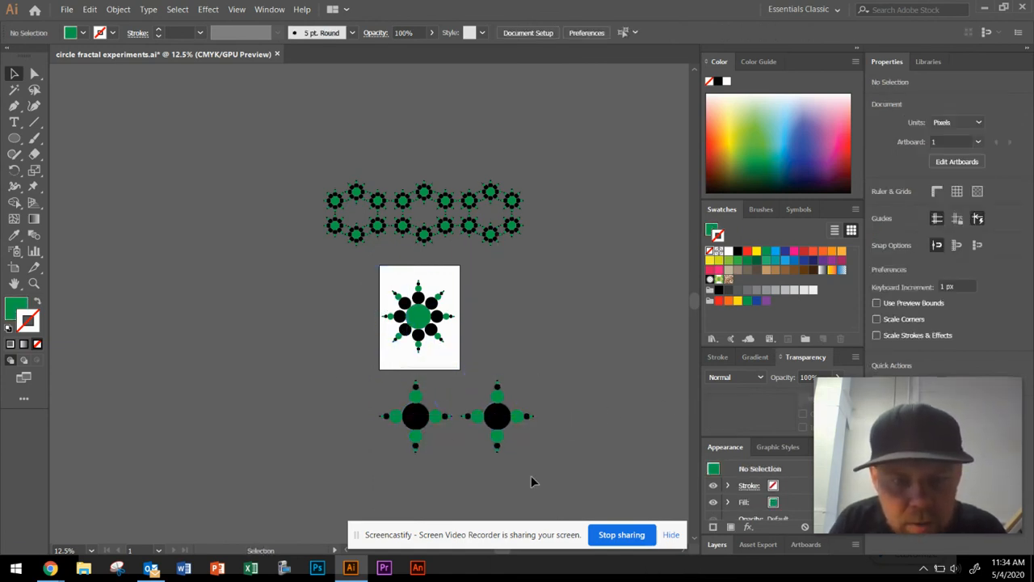
Duplicate the pair of crosses, place the copy directly beneath so the arm tips meet in a 2 × 2 block, and deselect.
left_click_drag(531, 482, 441, 429)
key("ctrl+c")
key("ctrl+v")
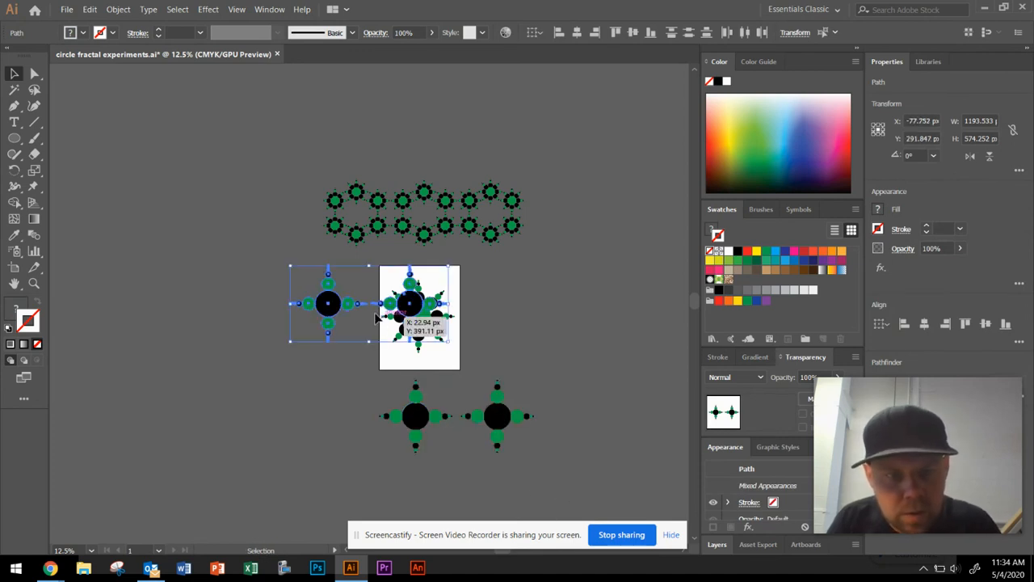
left_click_drag(334, 307, 423, 500)
scroll(635, 417, "down", 1)
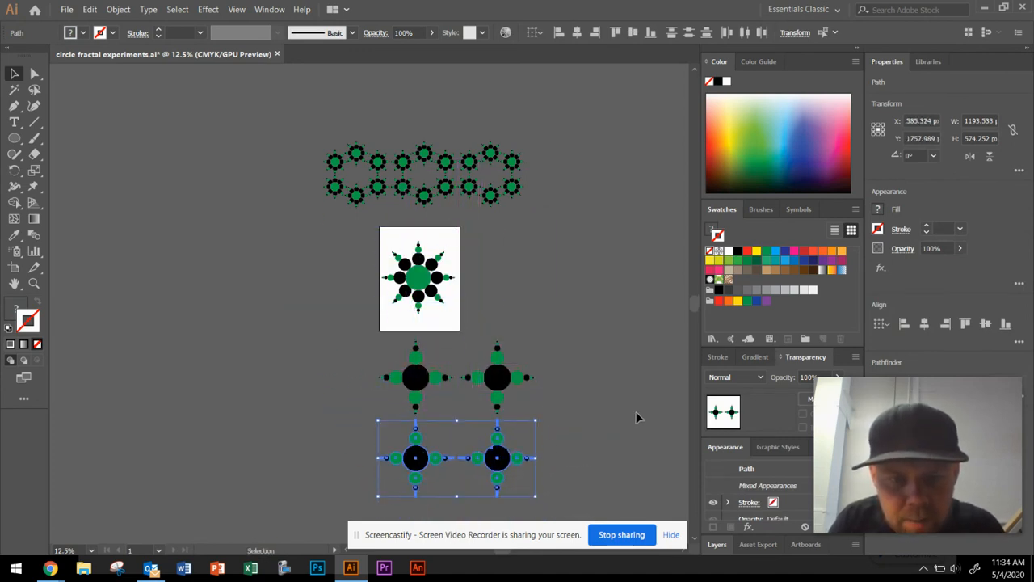
scroll(636, 417, "down", 1)
left_click(595, 375)
Duplicate the 2 × 2 block of crosses, place the copy against its left side to make two rows of four, and deselect.
scroll(595, 358, "down", 2)
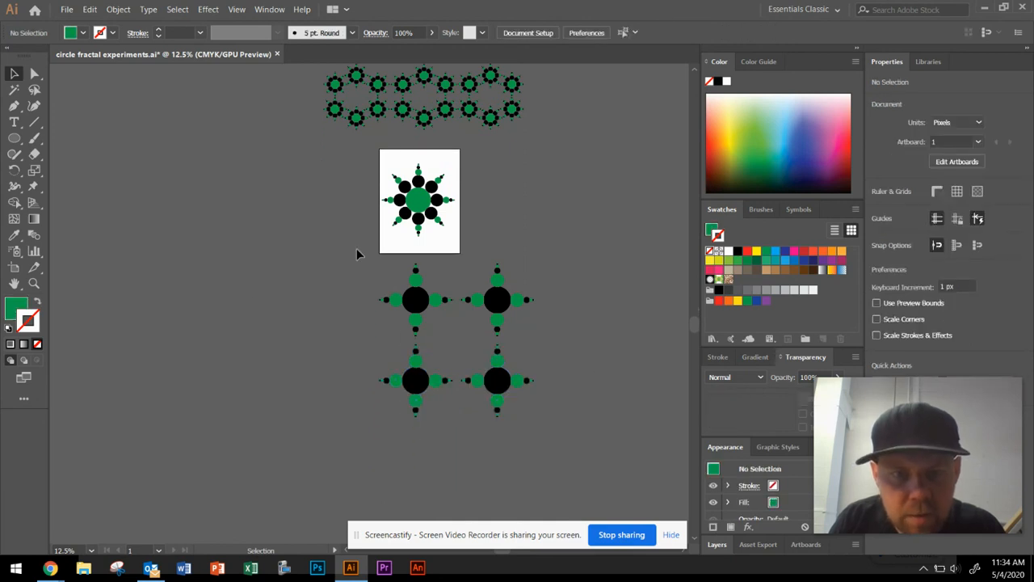
left_click_drag(565, 422, 564, 445)
key("ctrl+c")
key("ctrl+v")
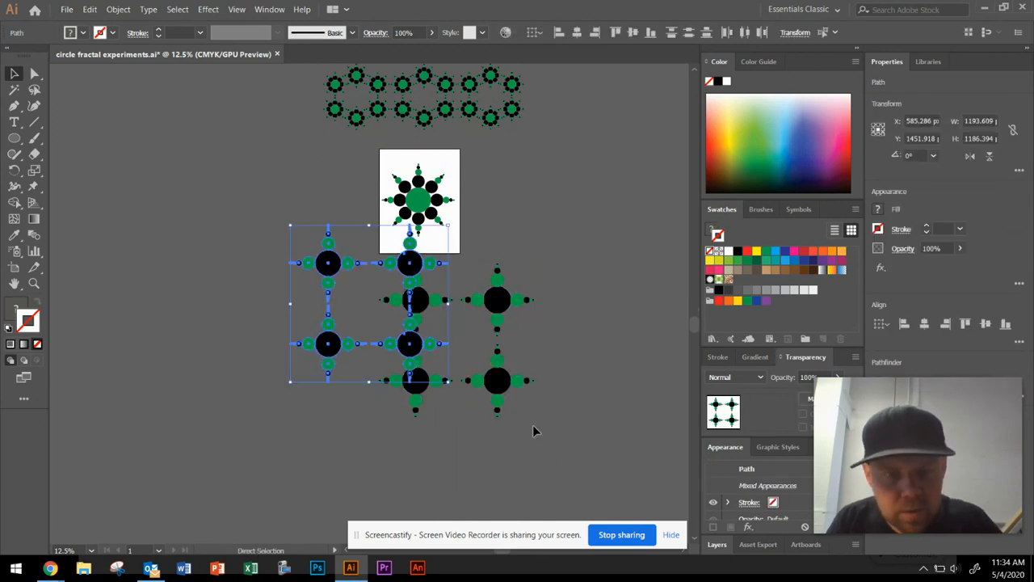
left_click_drag(415, 269, 343, 305)
left_click(500, 441)
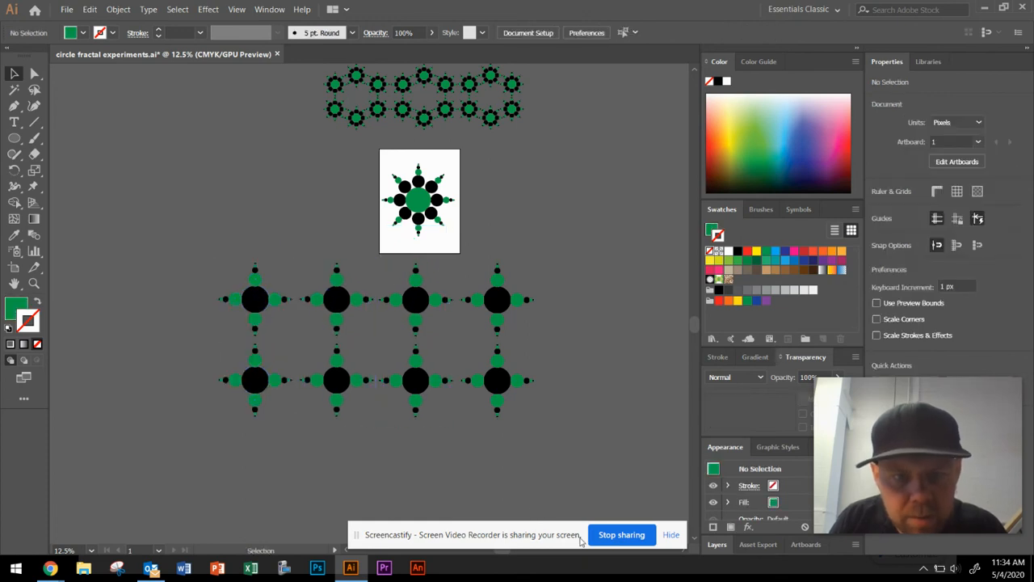
Duplicate the two rows of four crosses and move the copy below the originals.
scroll(522, 365, "down", 2)
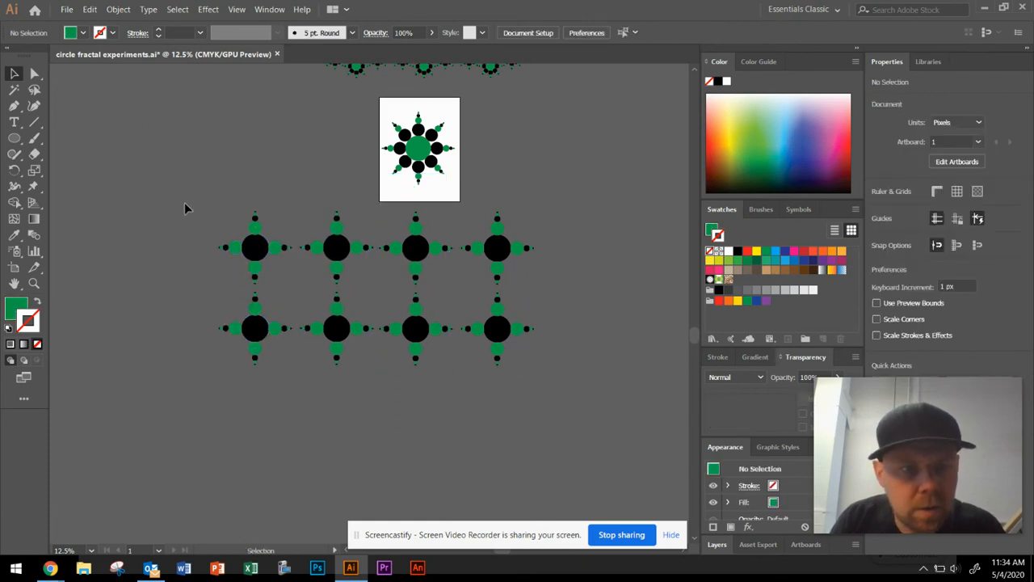
left_click_drag(502, 389, 529, 404)
key("ctrl+c")
key("ctrl+v")
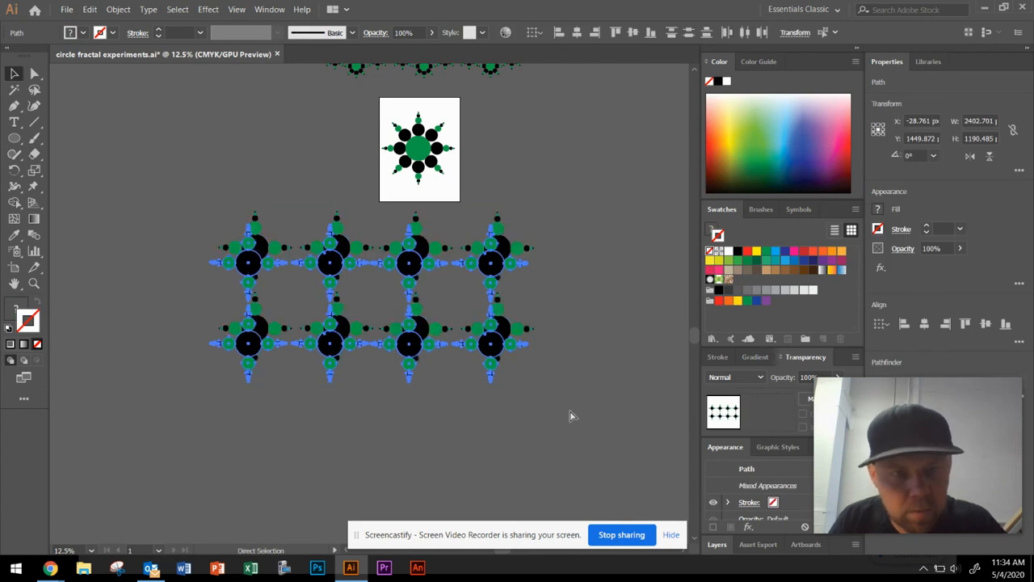
left_click_drag(256, 344, 256, 475)
scroll(279, 401, "down", 3)
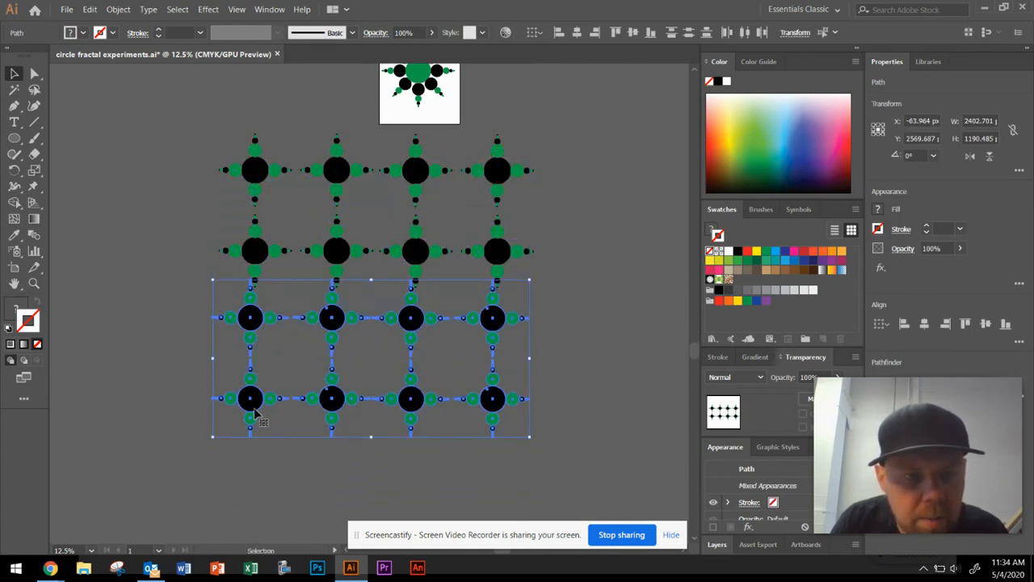
Line up the copied rows with the columns above so the arm tips meet in a 4 × 4 grid, and deselect.
left_click_drag(255, 408, 257, 433)
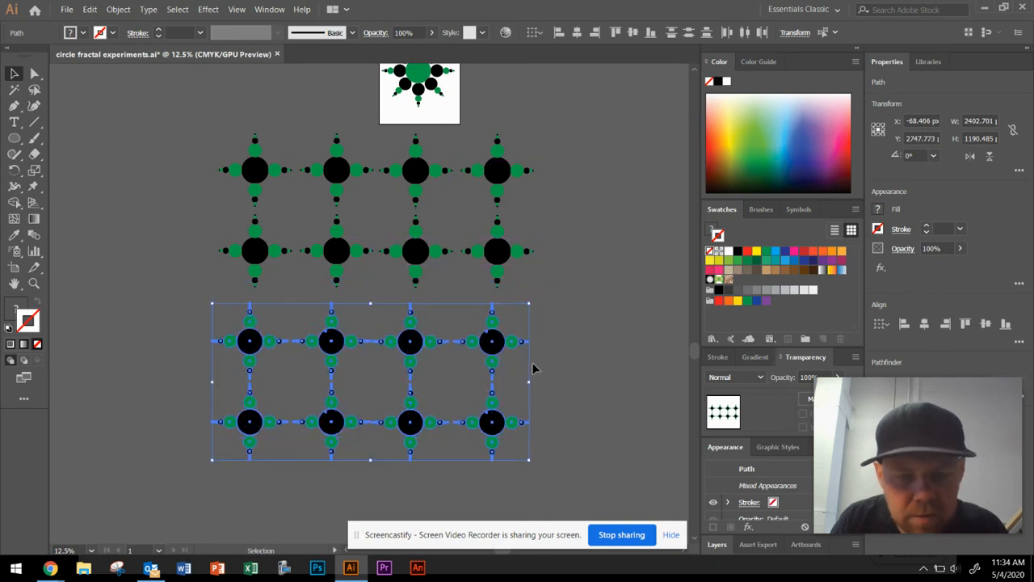
key("Right")
key("Right")
key("Right")
key("Right")
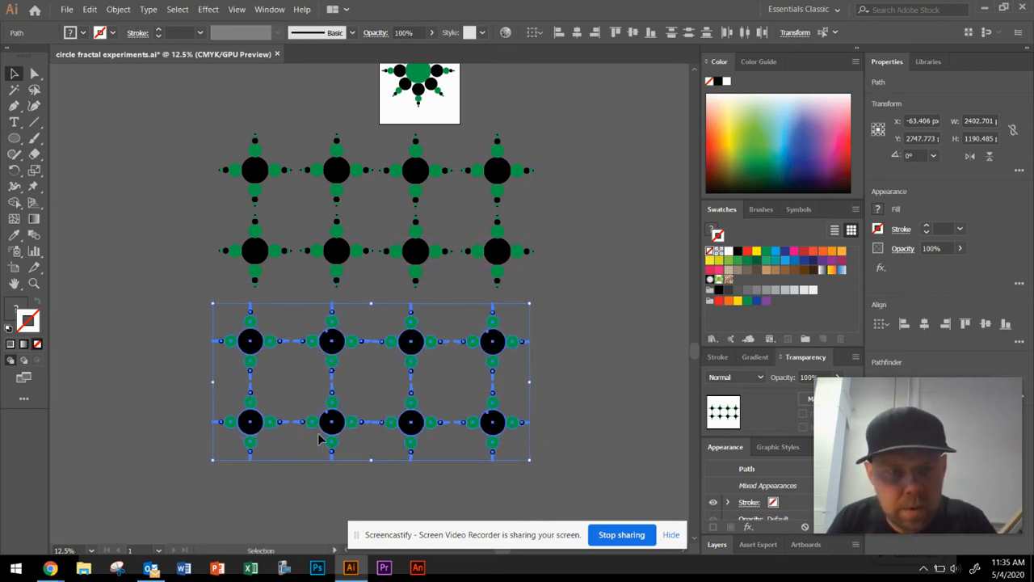
left_click_drag(338, 437, 341, 427)
left_click(540, 259)
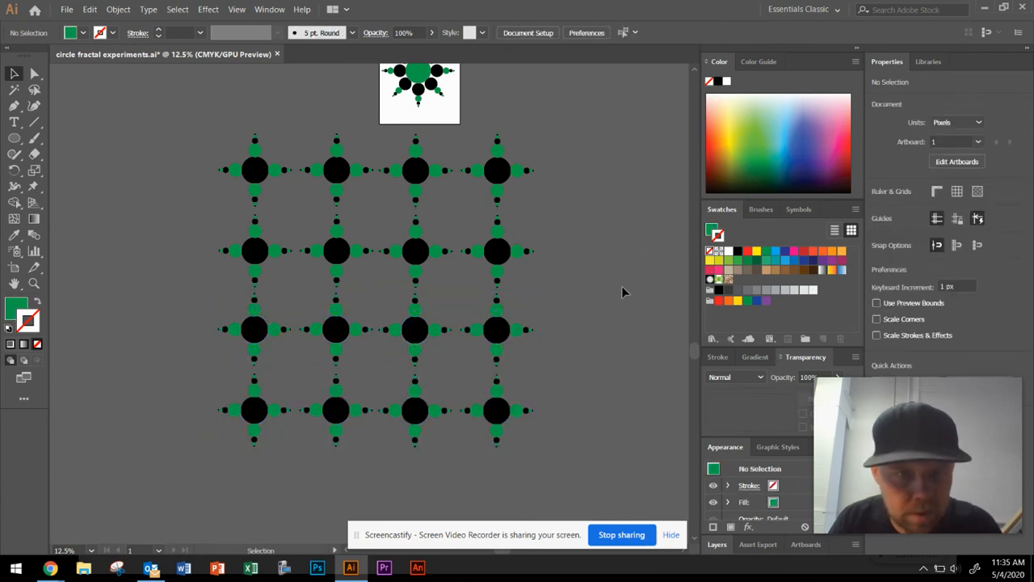
scroll(530, 255, "down", 3)
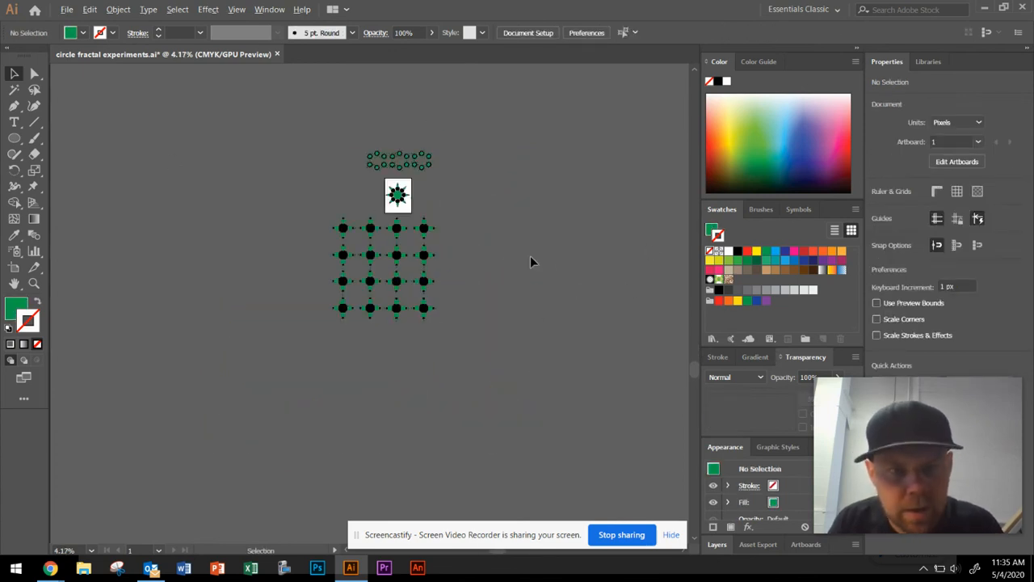
scroll(430, 188, "up", 2)
scroll(510, 259, "up", 1)
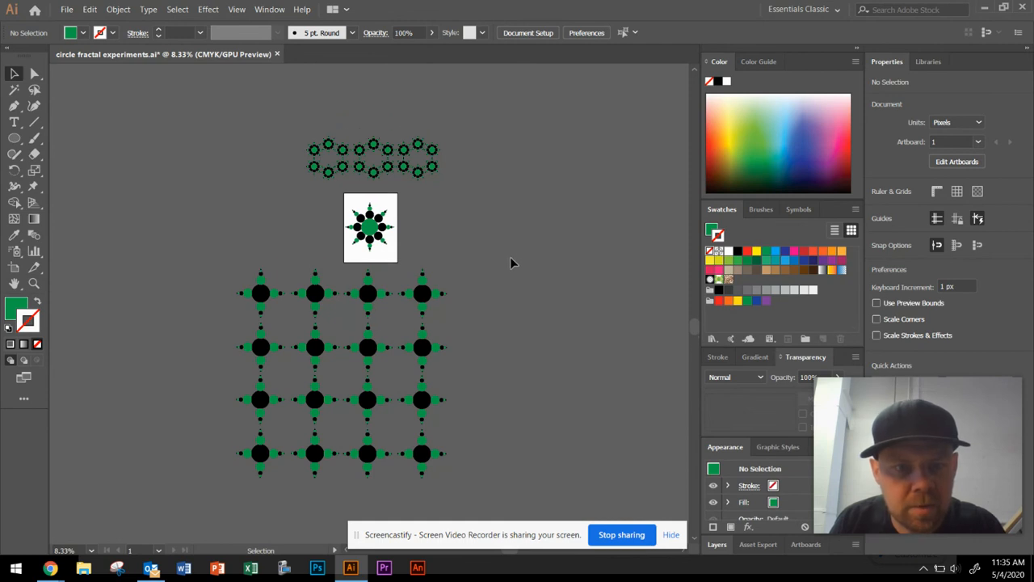